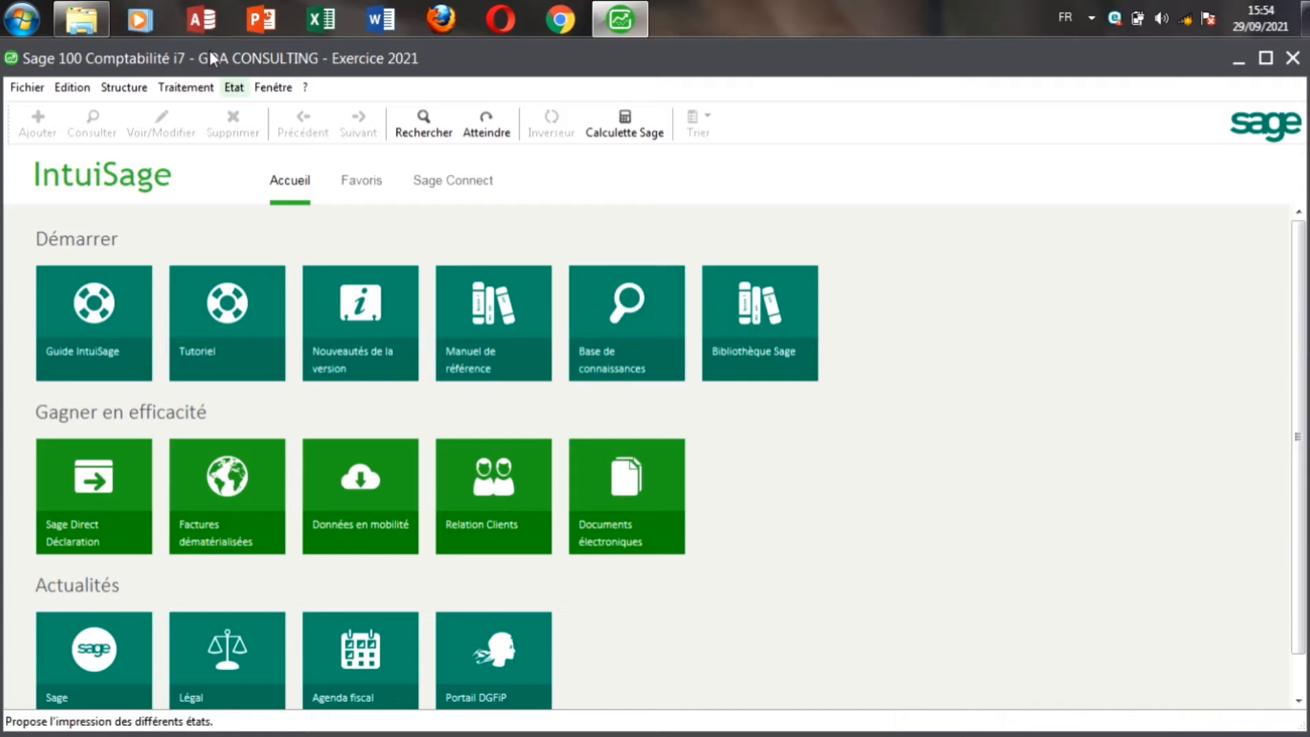
# - Switch to Windows Explorer and dismiss the performance warning by keeping the colour scheme and no longer showing the message
pyautogui.click(99, 20)
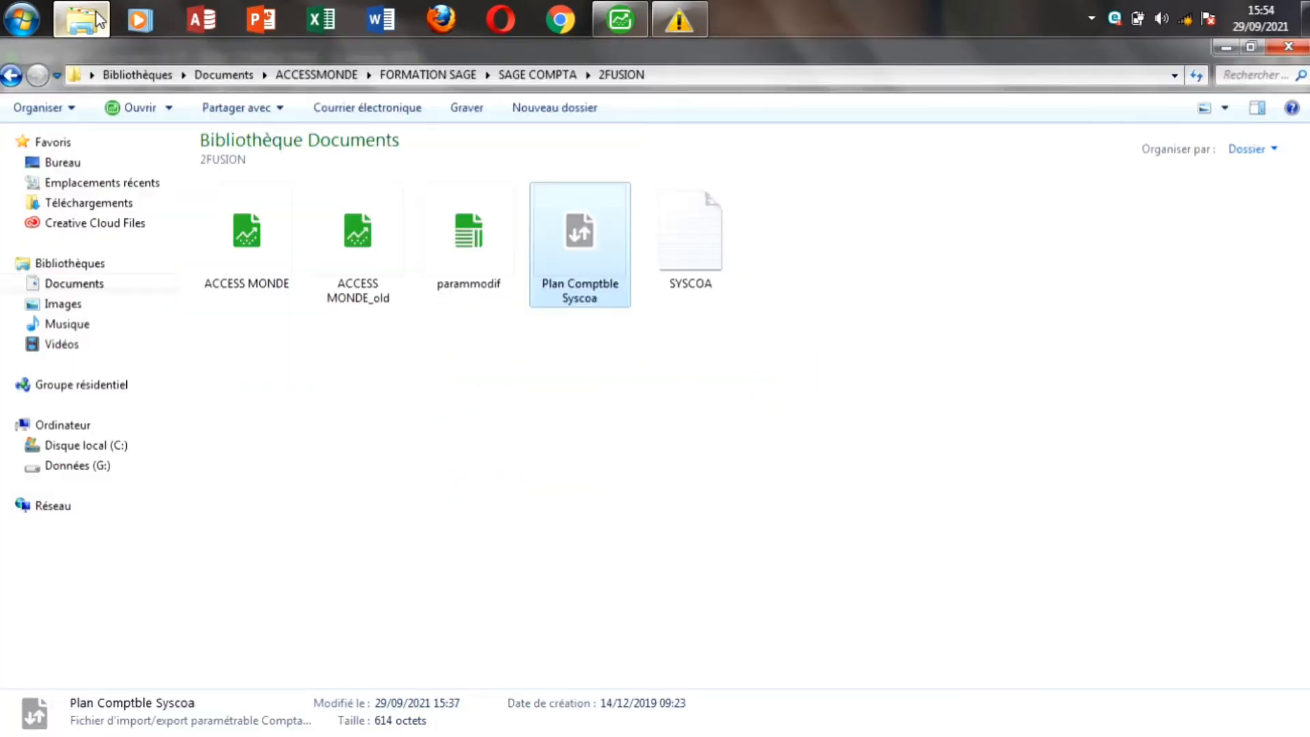
pyautogui.click(683, 21)
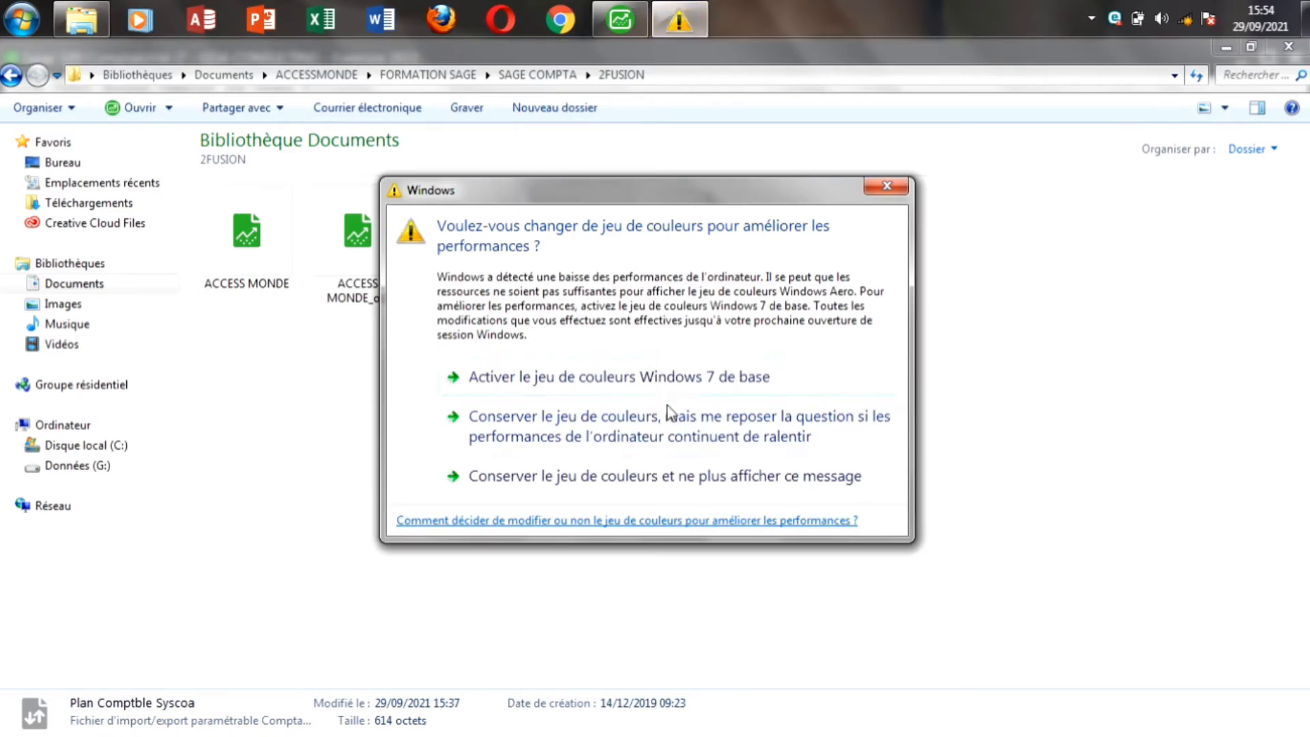
pyautogui.click(649, 476)
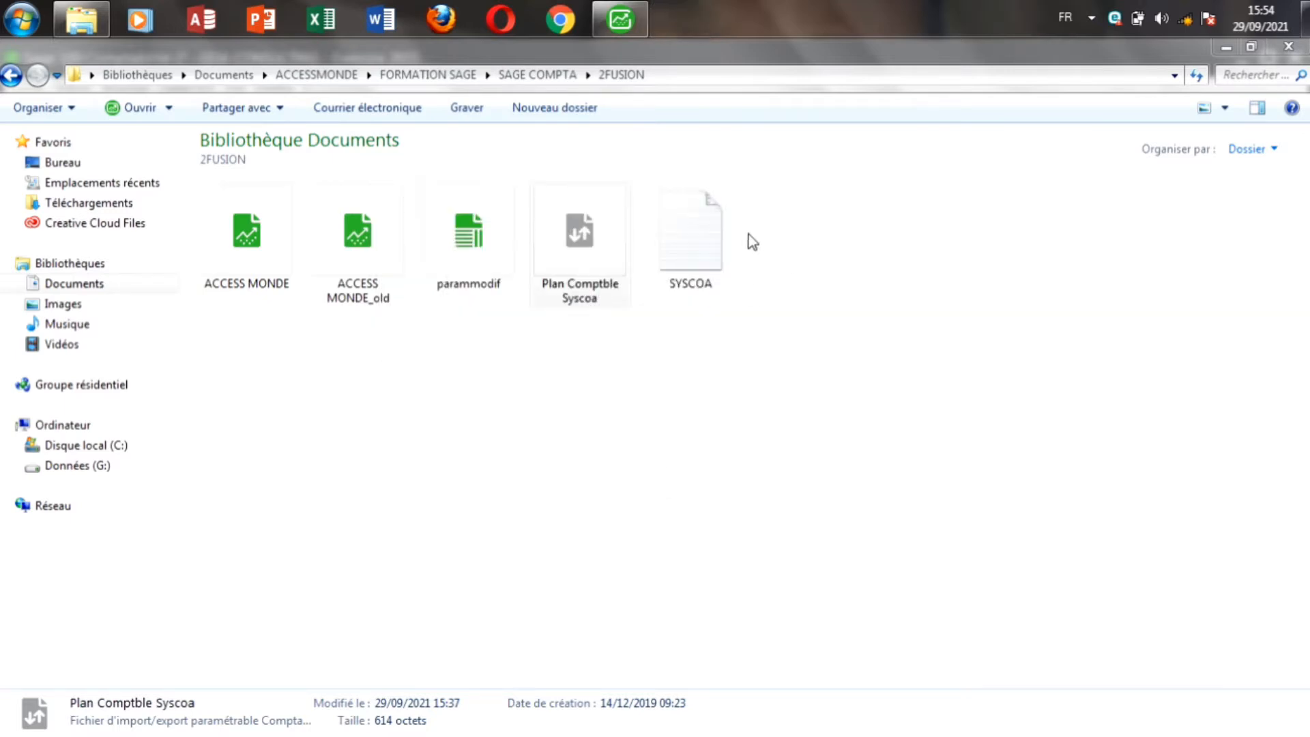
# - Examine the Plan Comptble Syscoa and SYSCOA files in the 2FUSION folder, viewing SYSCOA's account list in Notepad before closing it
pyautogui.click(553, 260)
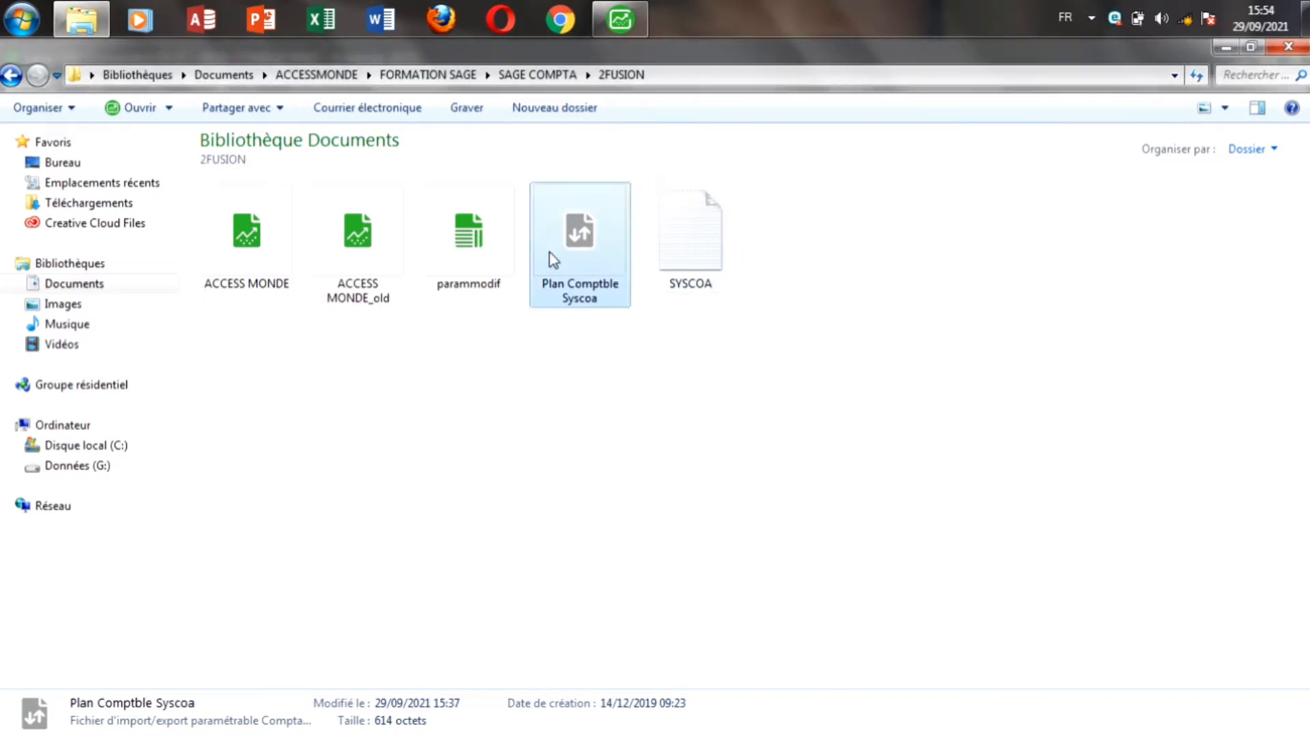
pyautogui.click(659, 240)
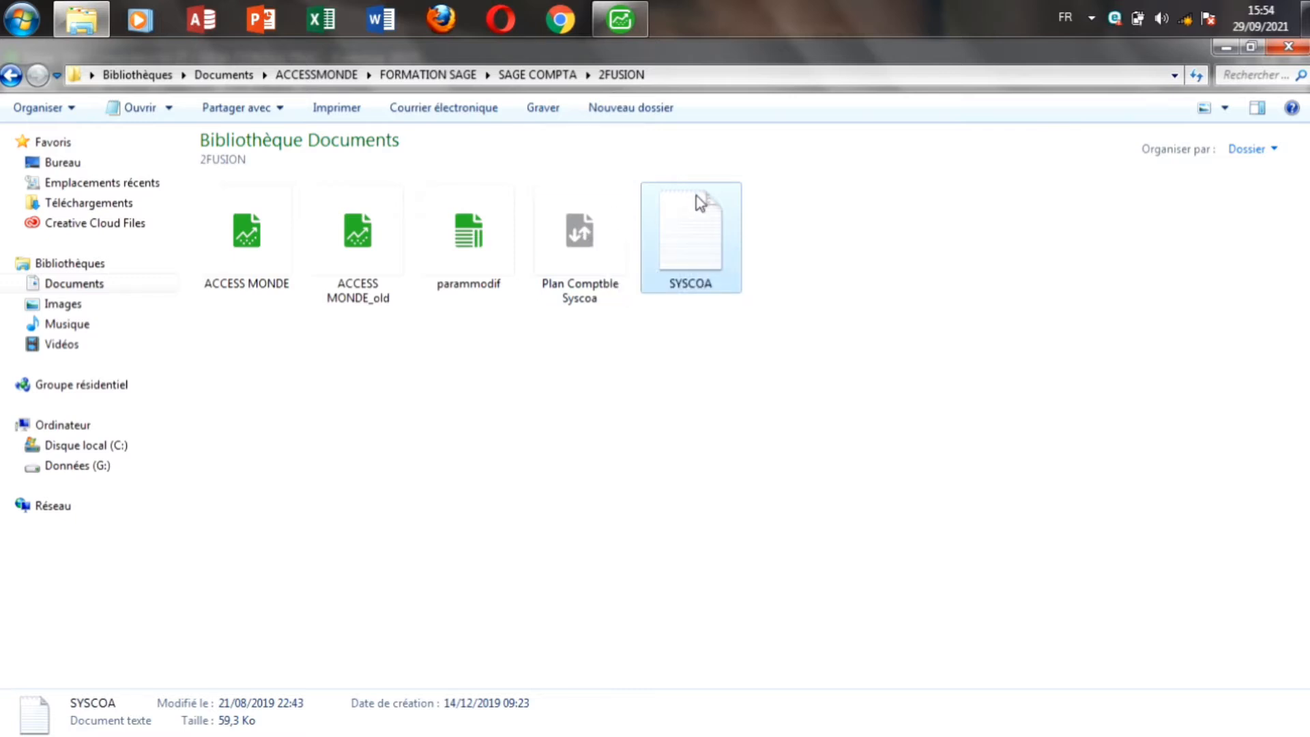
pyautogui.doubleClick(684, 223)
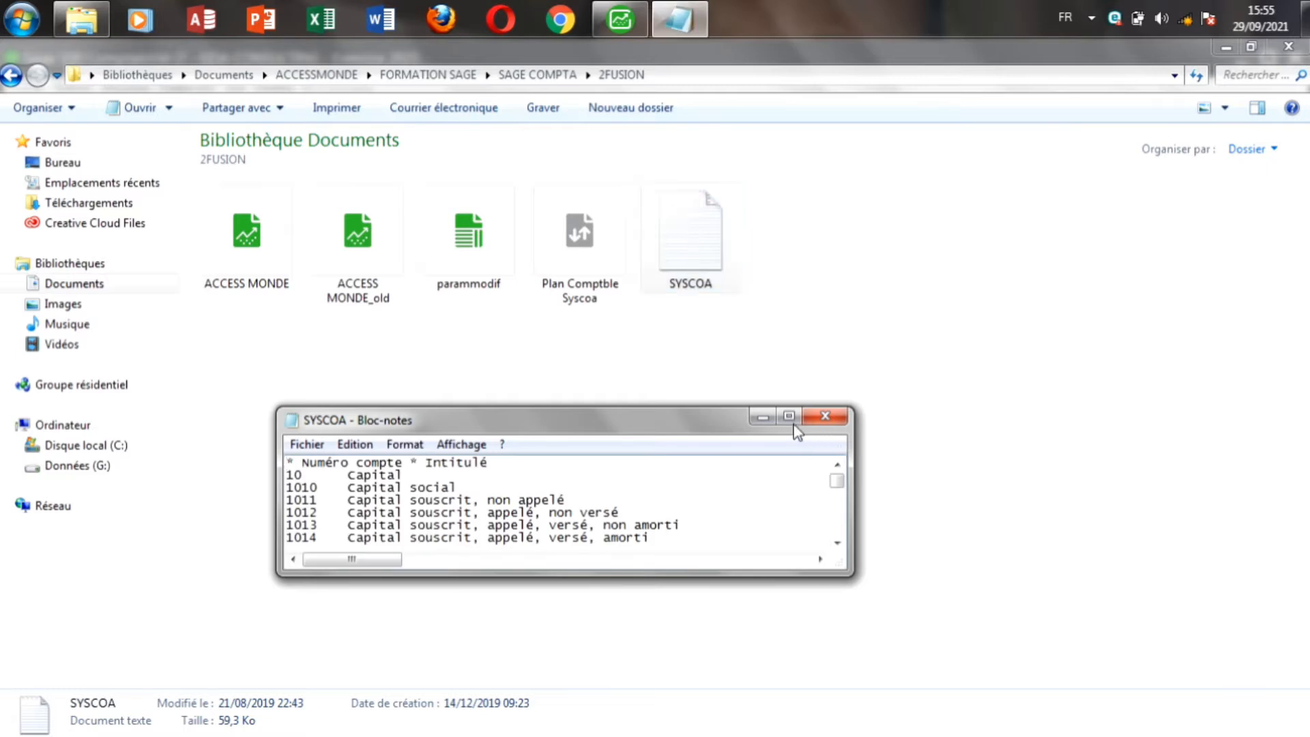
pyautogui.click(788, 417)
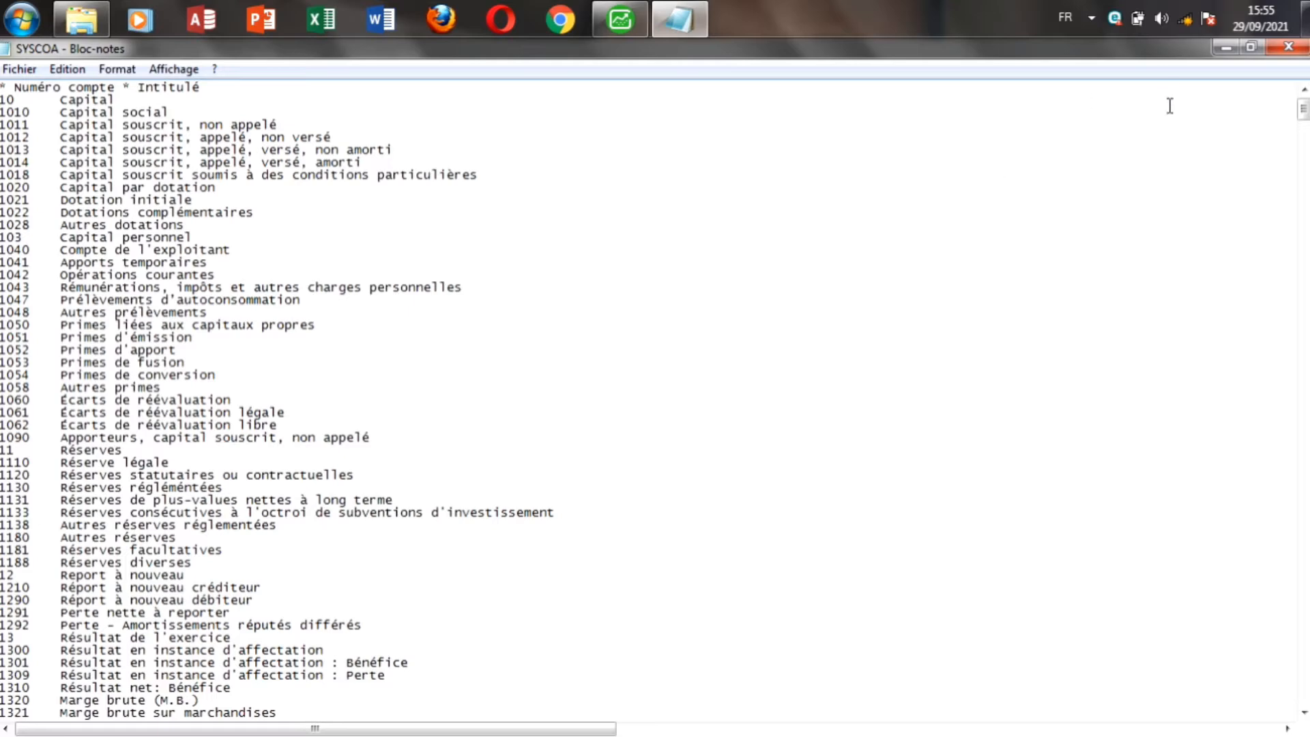
pyautogui.click(1289, 46)
pyautogui.click(580, 230)
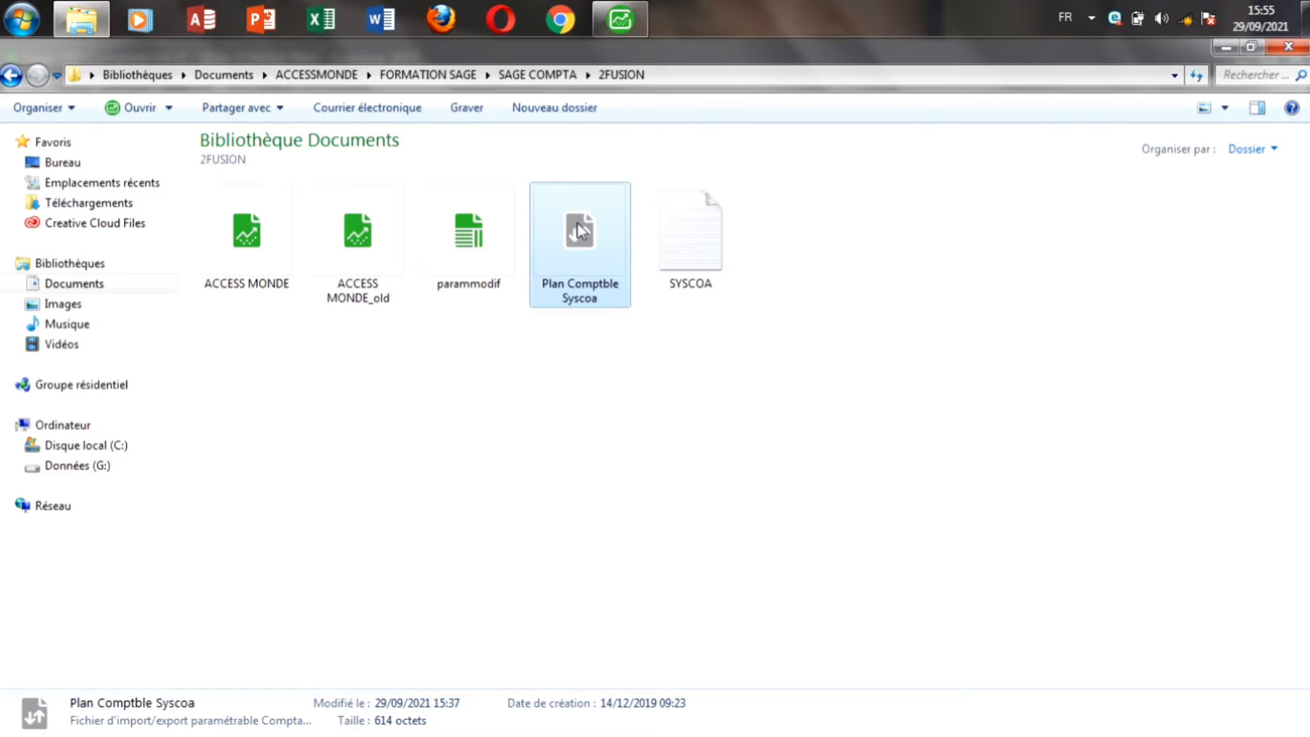
# - Switch to Sage 100 Comptabilité, inspect the Plan Comptable list in a maximized window and close it
pyautogui.click(621, 19)
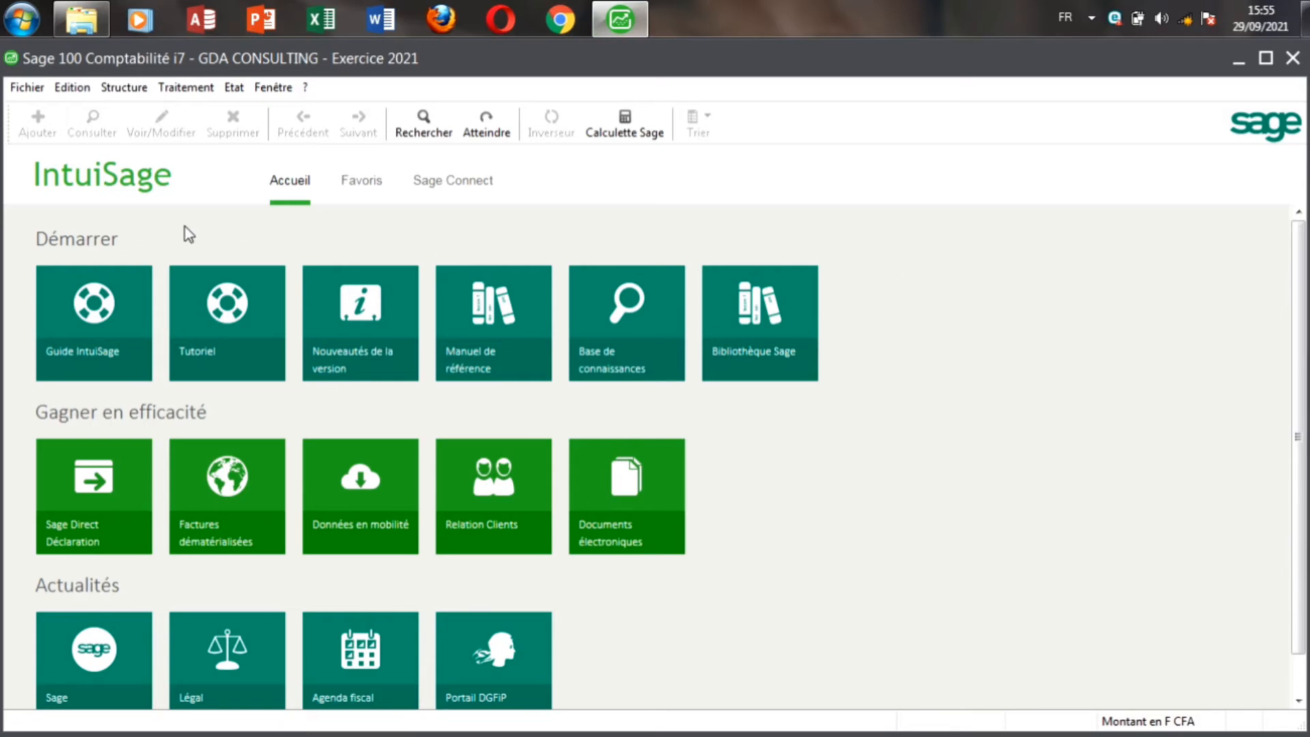
pyautogui.click(125, 89)
pyautogui.click(144, 111)
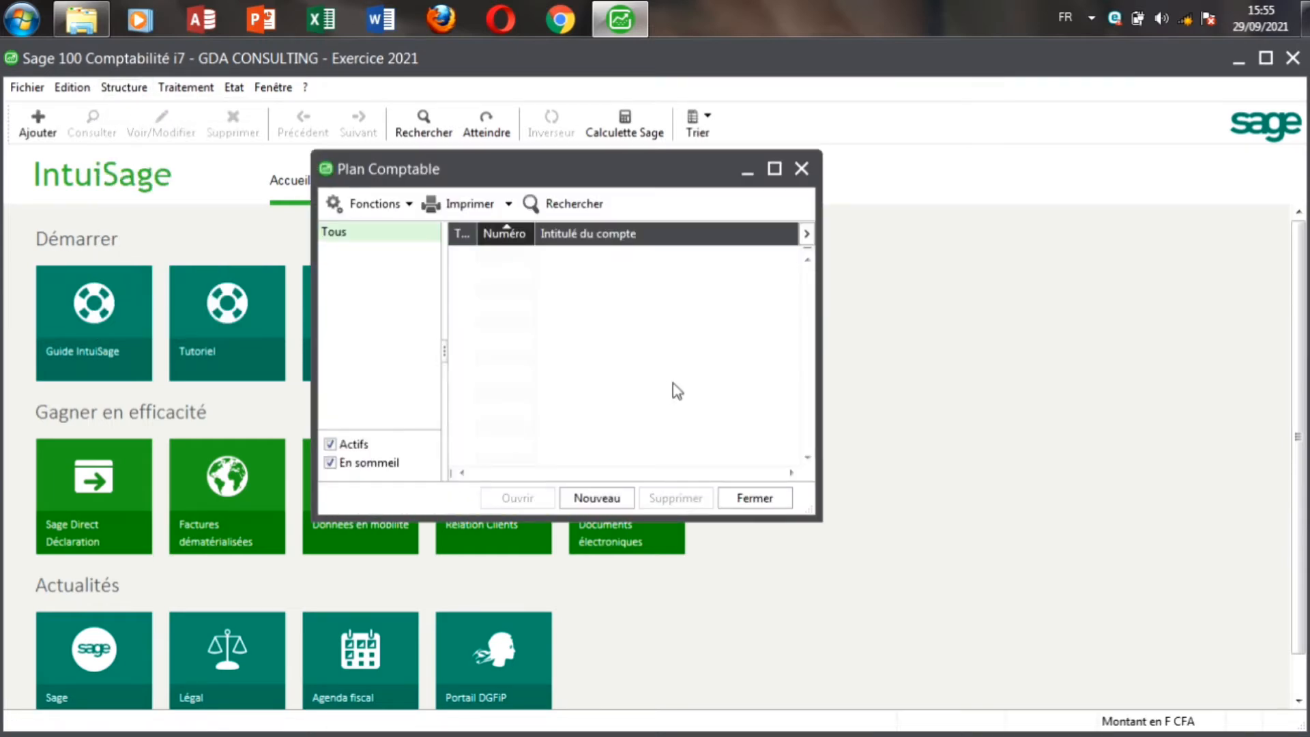
pyautogui.click(774, 168)
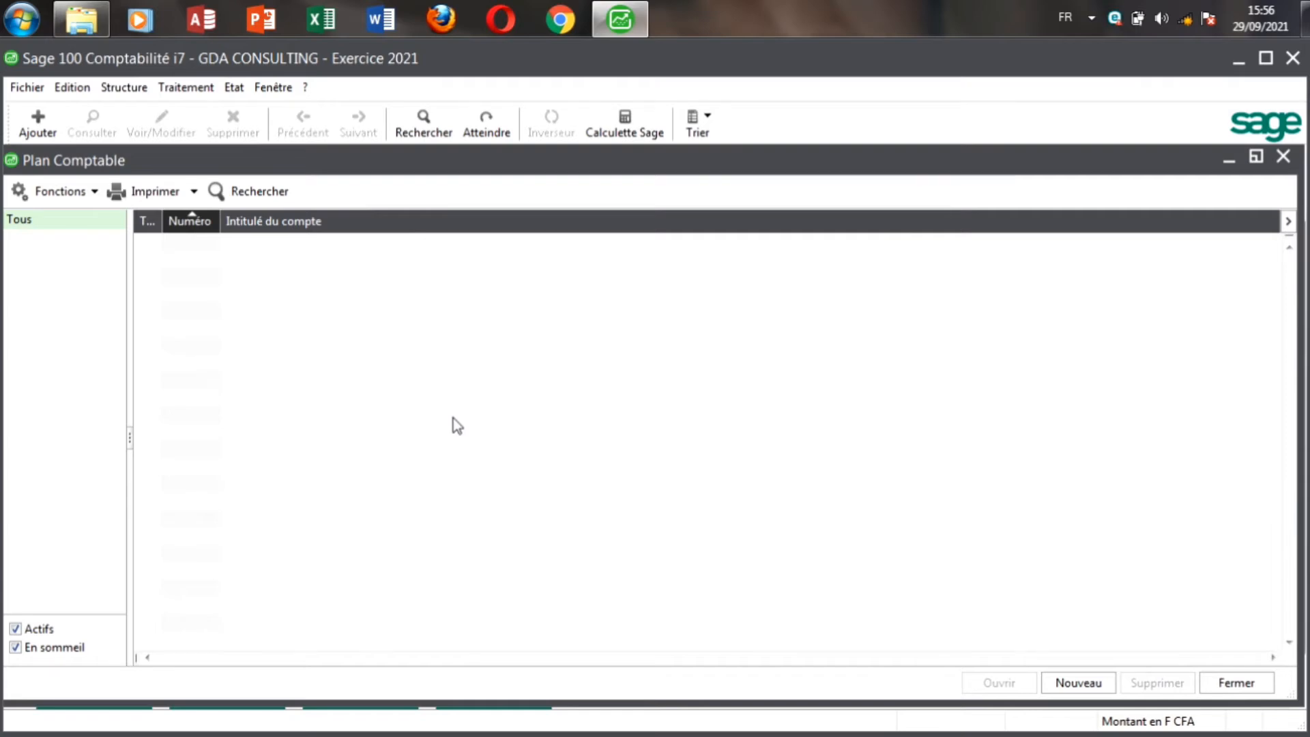
pyautogui.press('Escape')
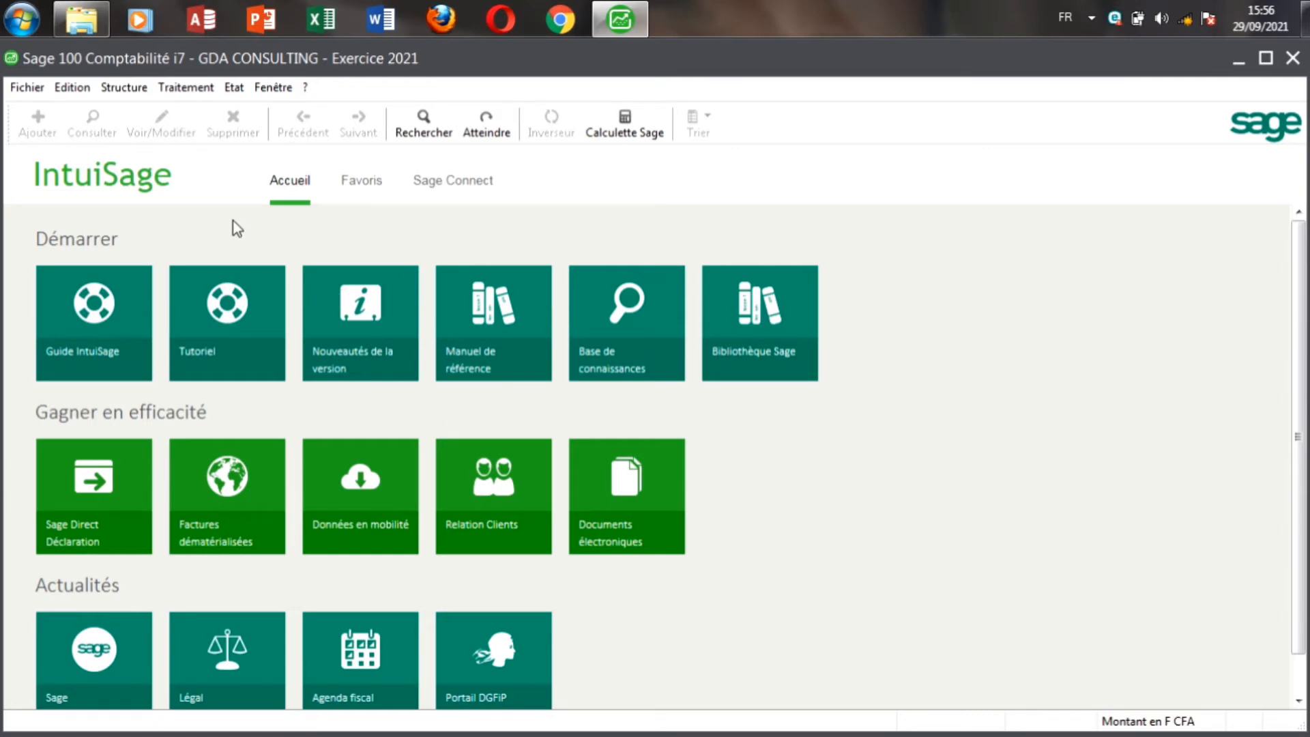
# - Start a Format paramétrable import and browse to Documents > ACCESSMONDE > FORMATION SAGE > SAGE COMPTA > 2FUSION
pyautogui.click(25, 87)
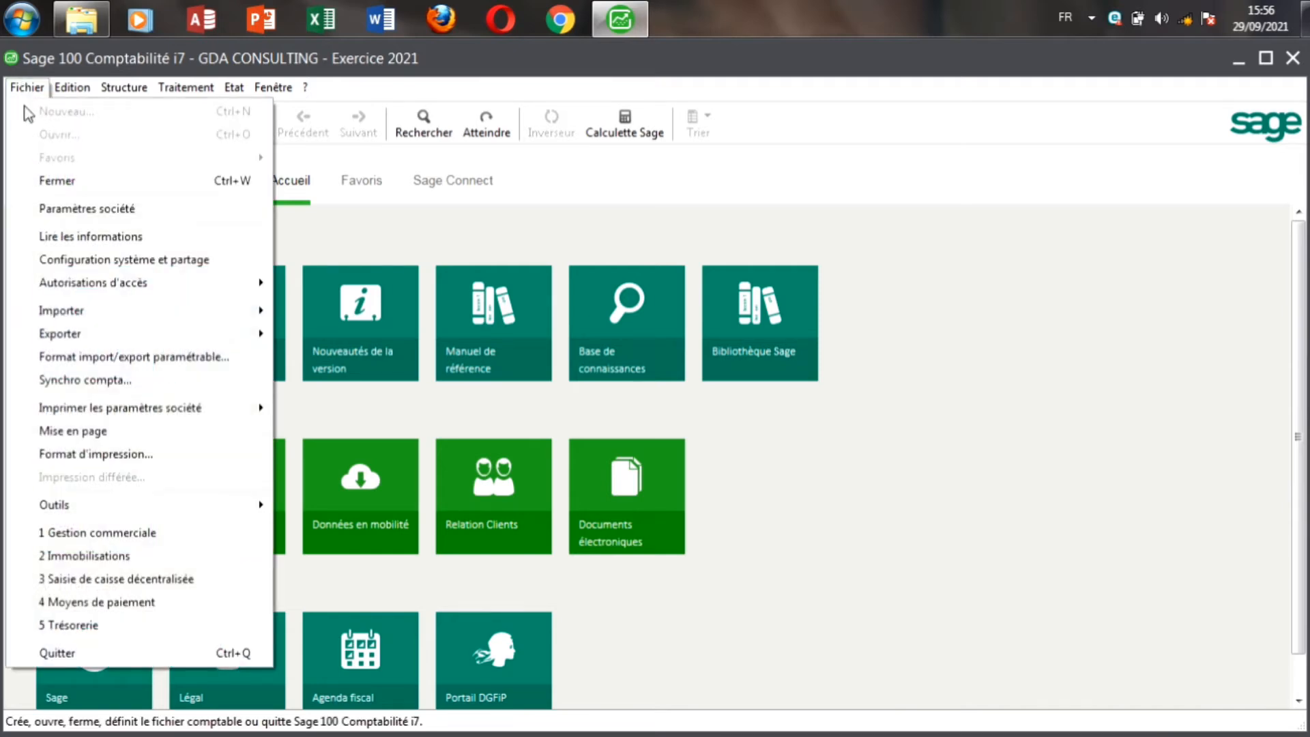
pyautogui.moveTo(73, 308)
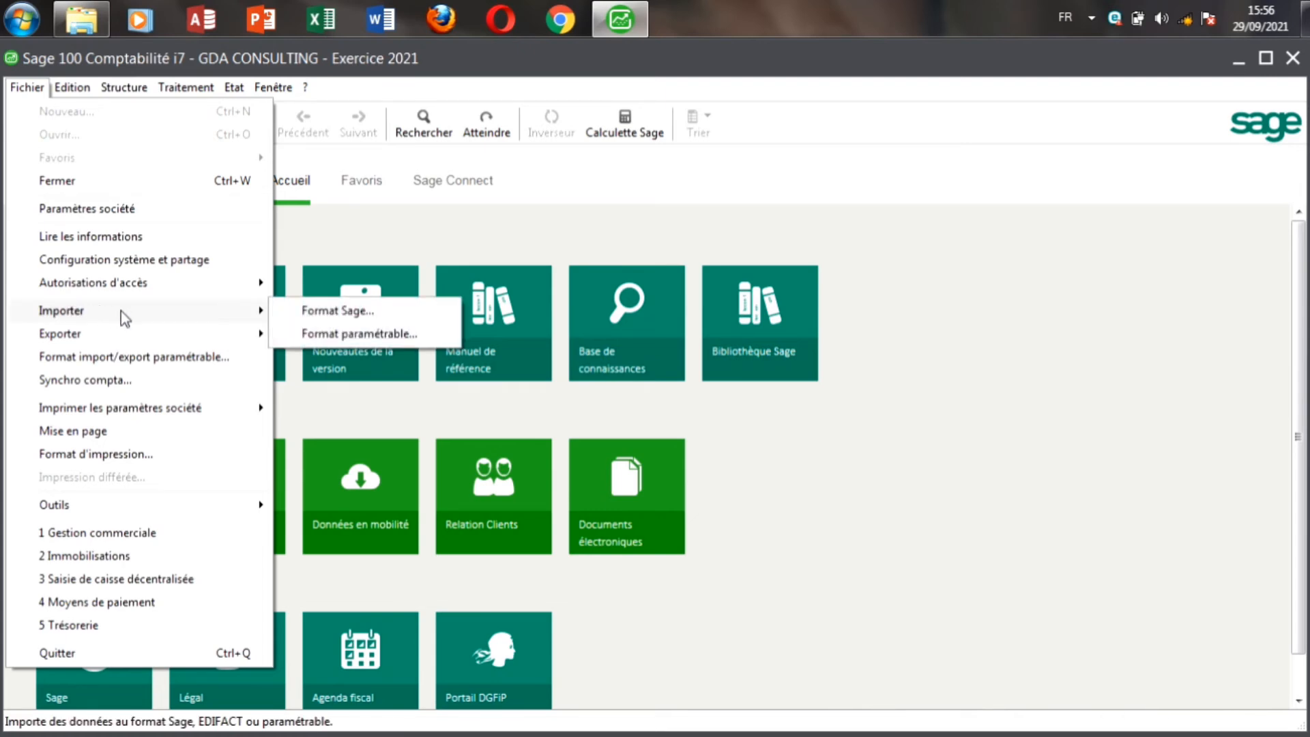
pyautogui.click(305, 335)
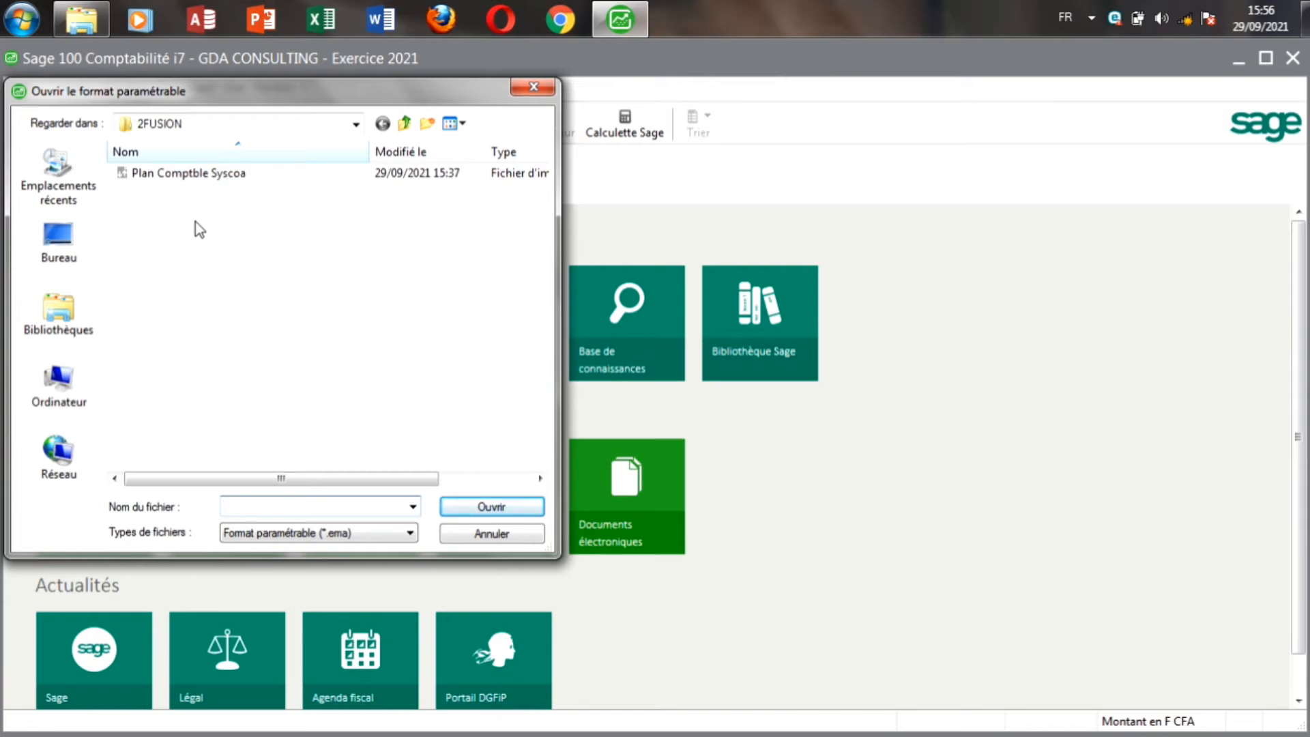
pyautogui.click(48, 314)
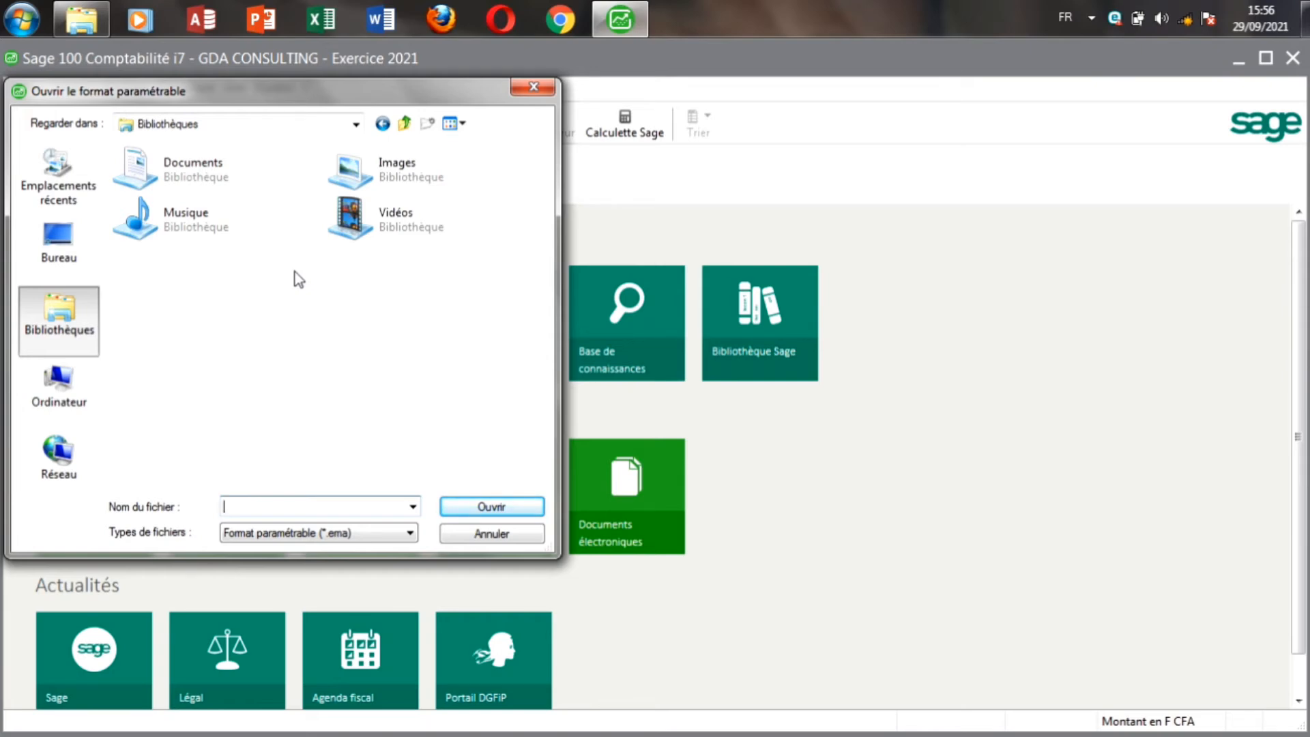
pyautogui.doubleClick(187, 166)
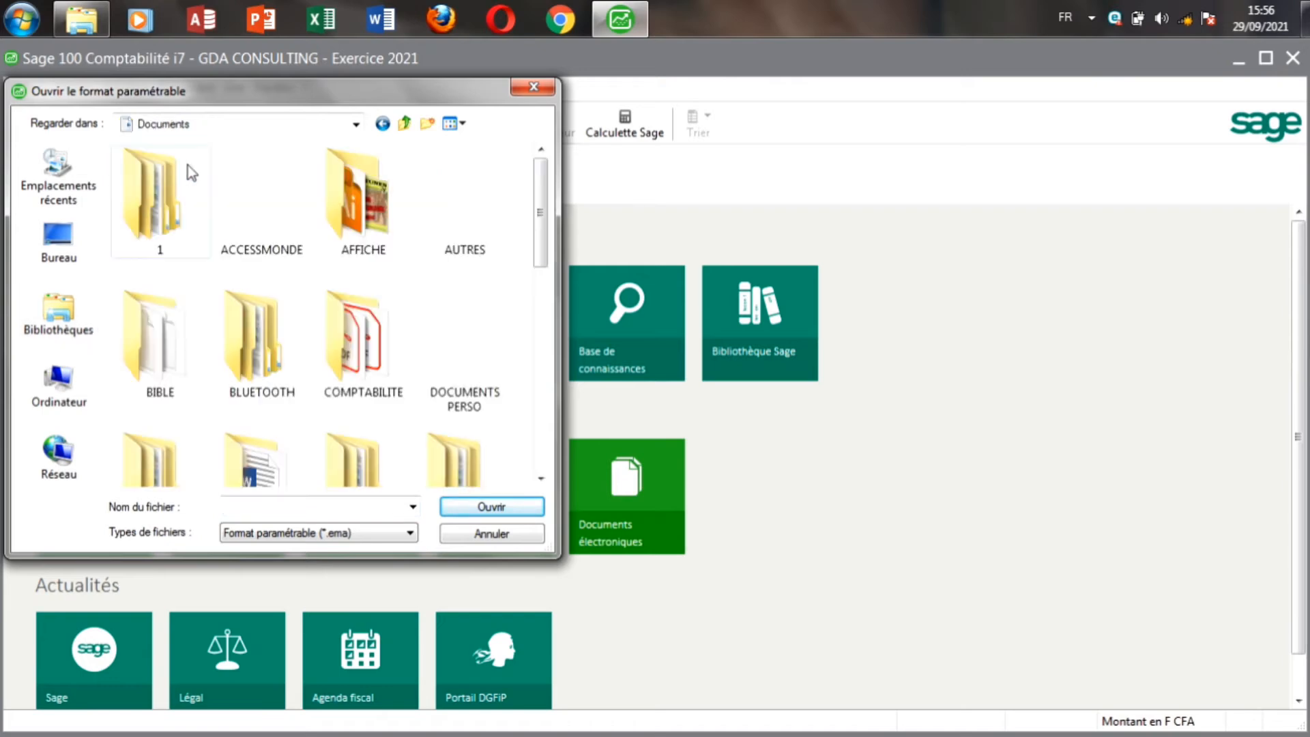
pyautogui.doubleClick(248, 193)
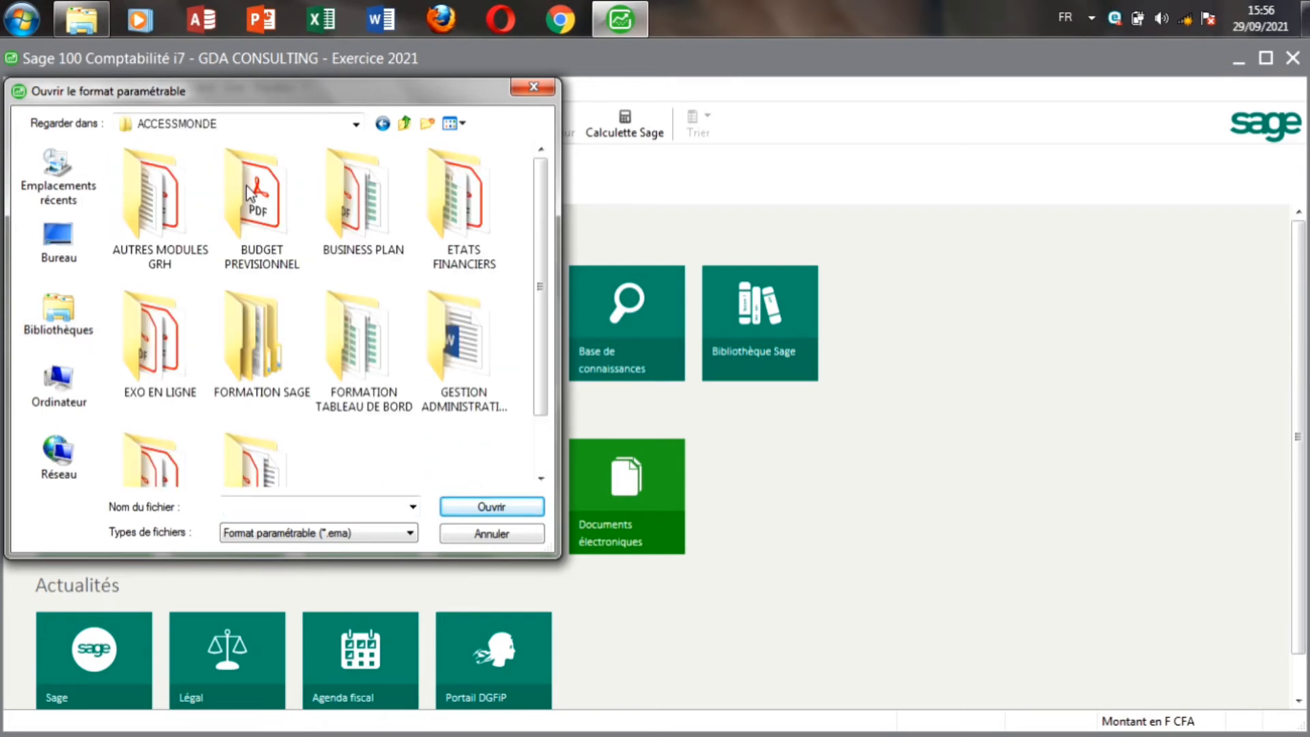
pyautogui.doubleClick(252, 333)
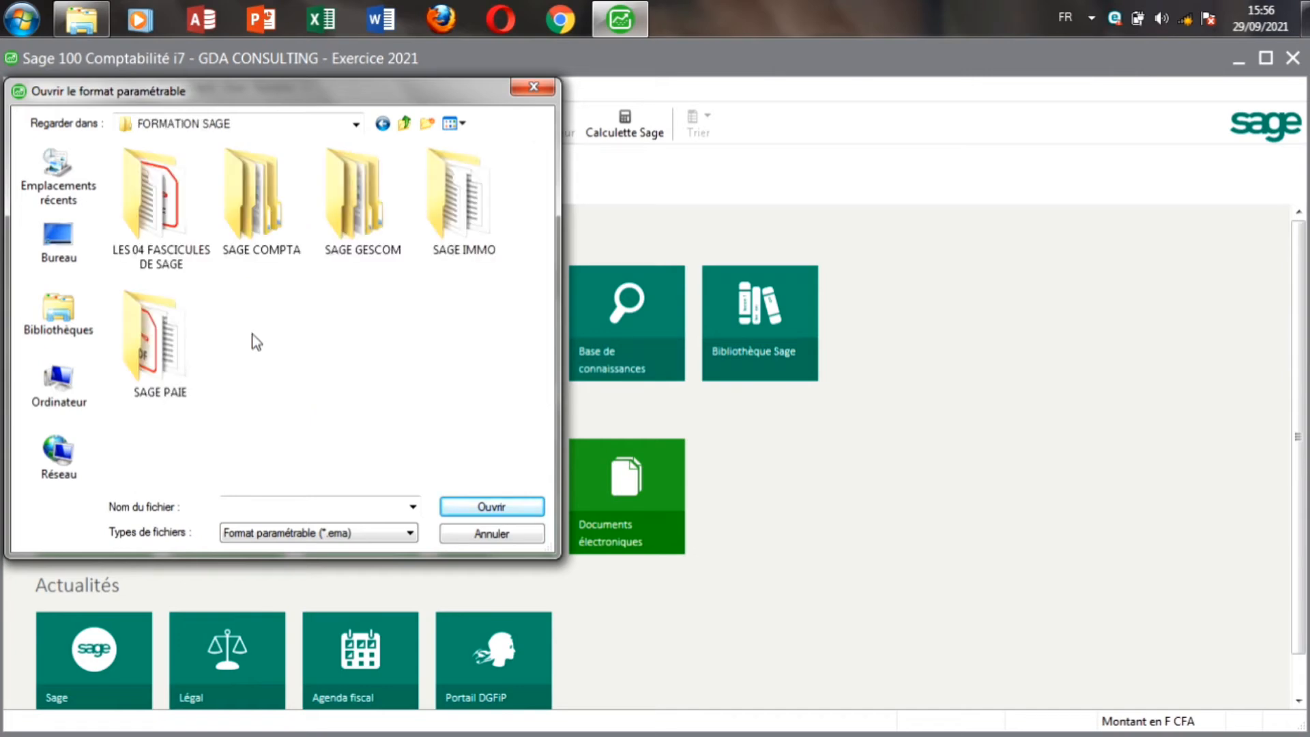
pyautogui.doubleClick(260, 226)
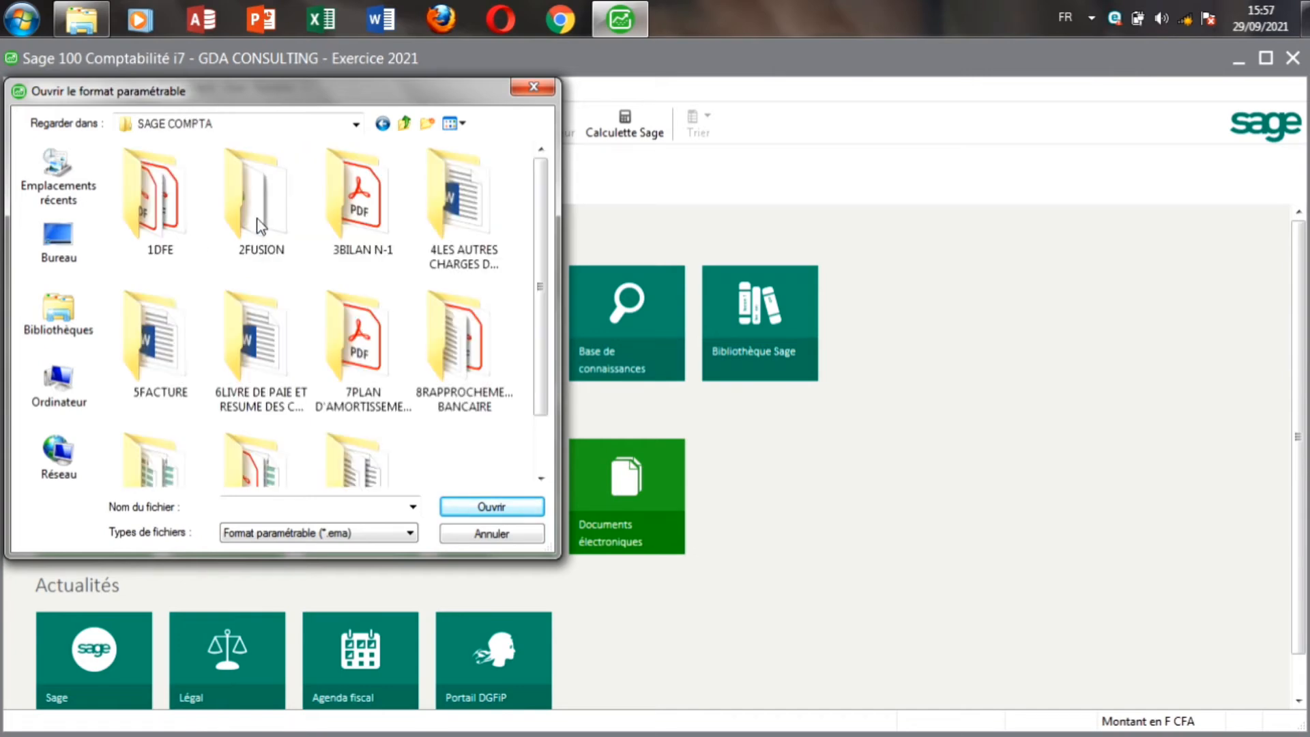
pyautogui.doubleClick(264, 201)
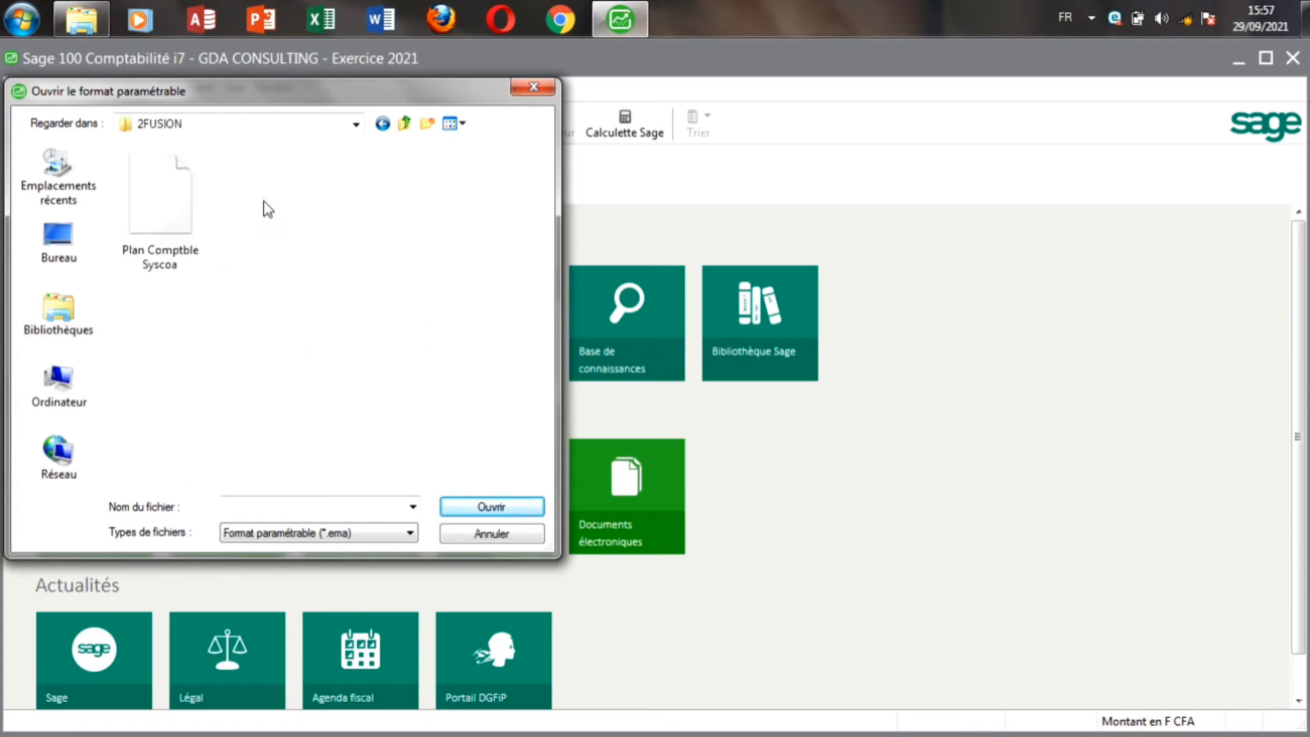
# - Choose Plan Comptble Syscoa as the import format, checking the file in Windows Explorer before opening it
pyautogui.click(179, 200)
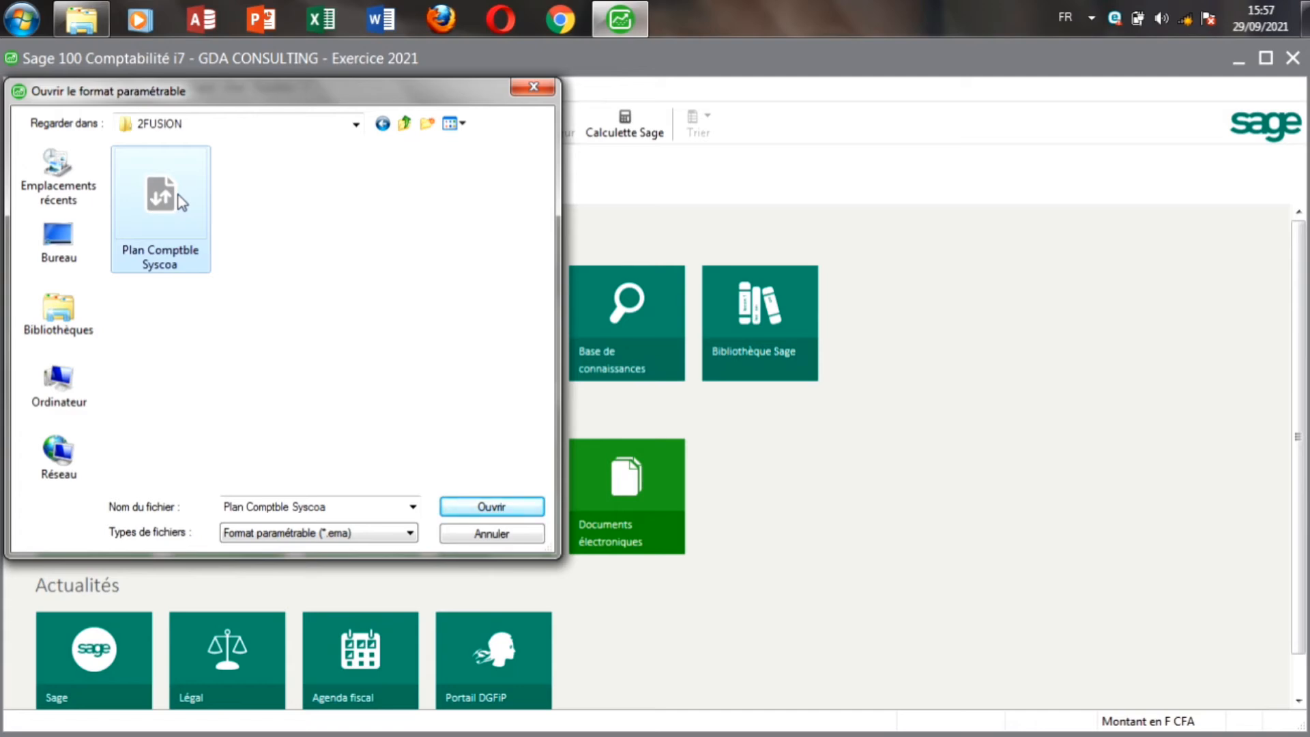
pyautogui.click(99, 13)
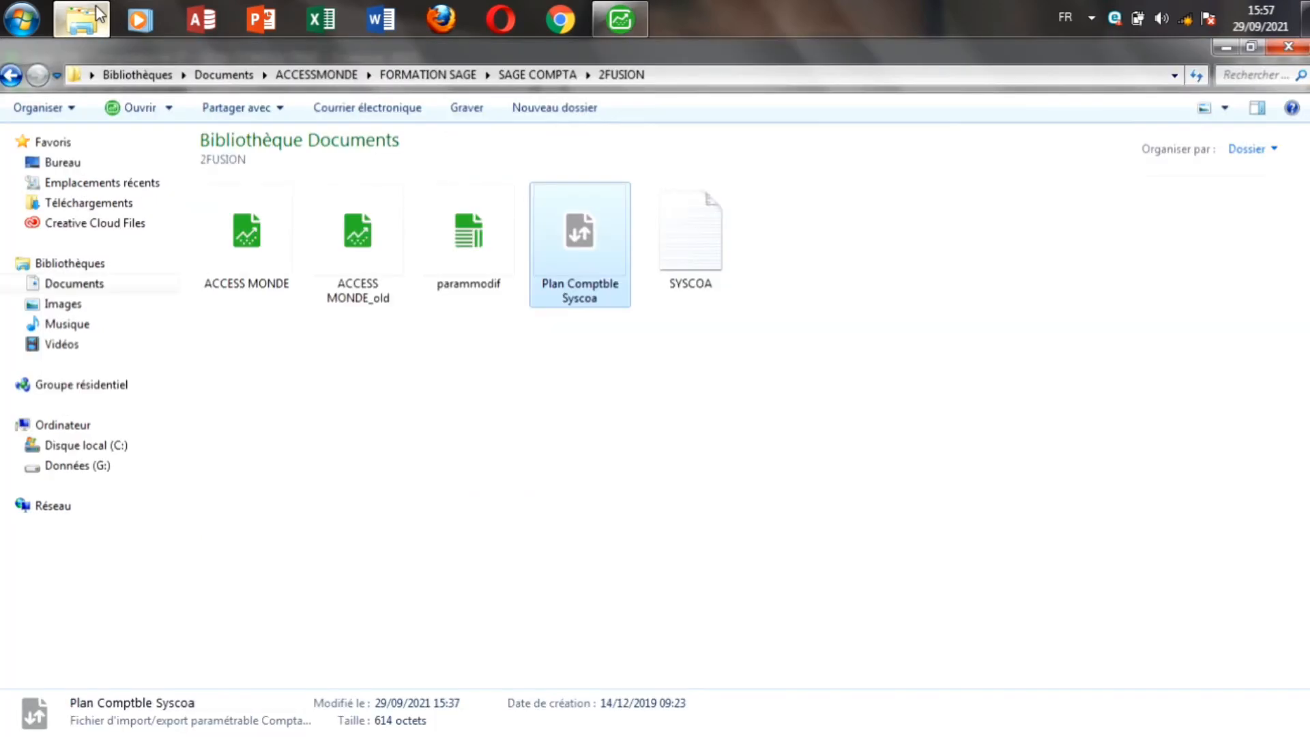
pyautogui.click(620, 19)
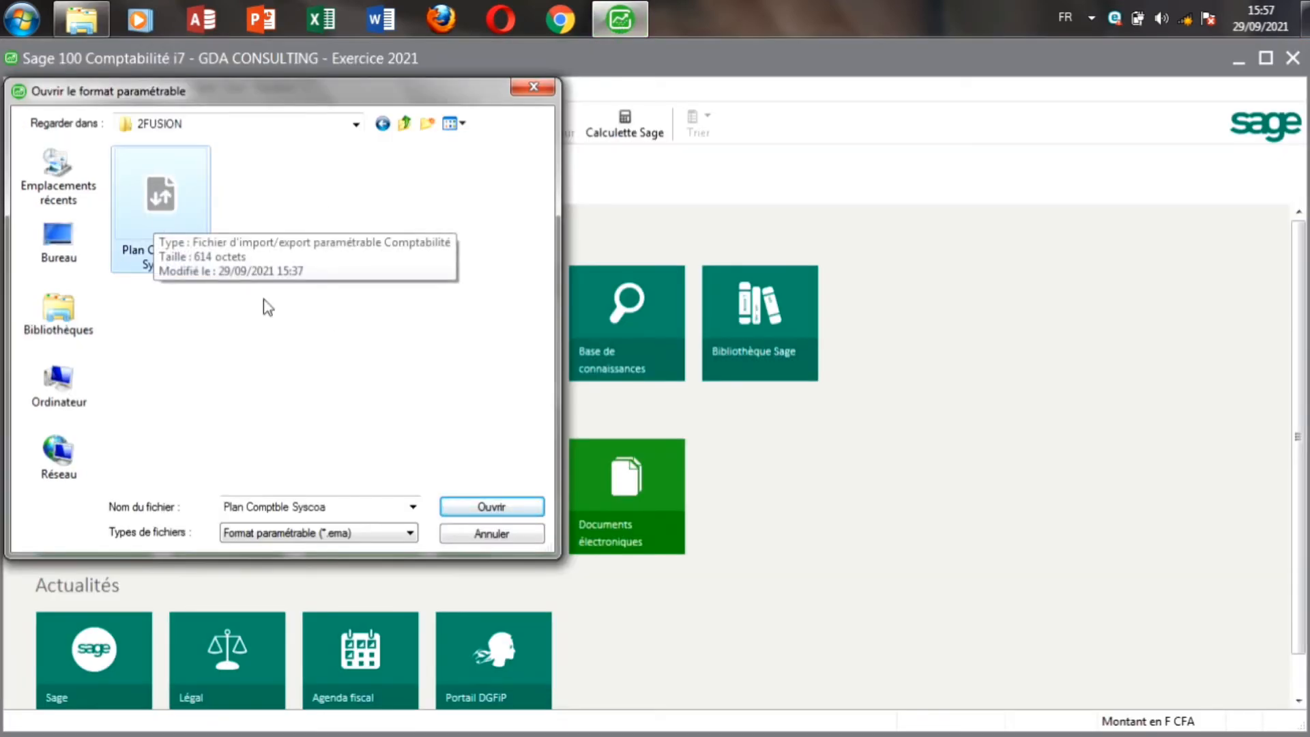
pyautogui.click(492, 507)
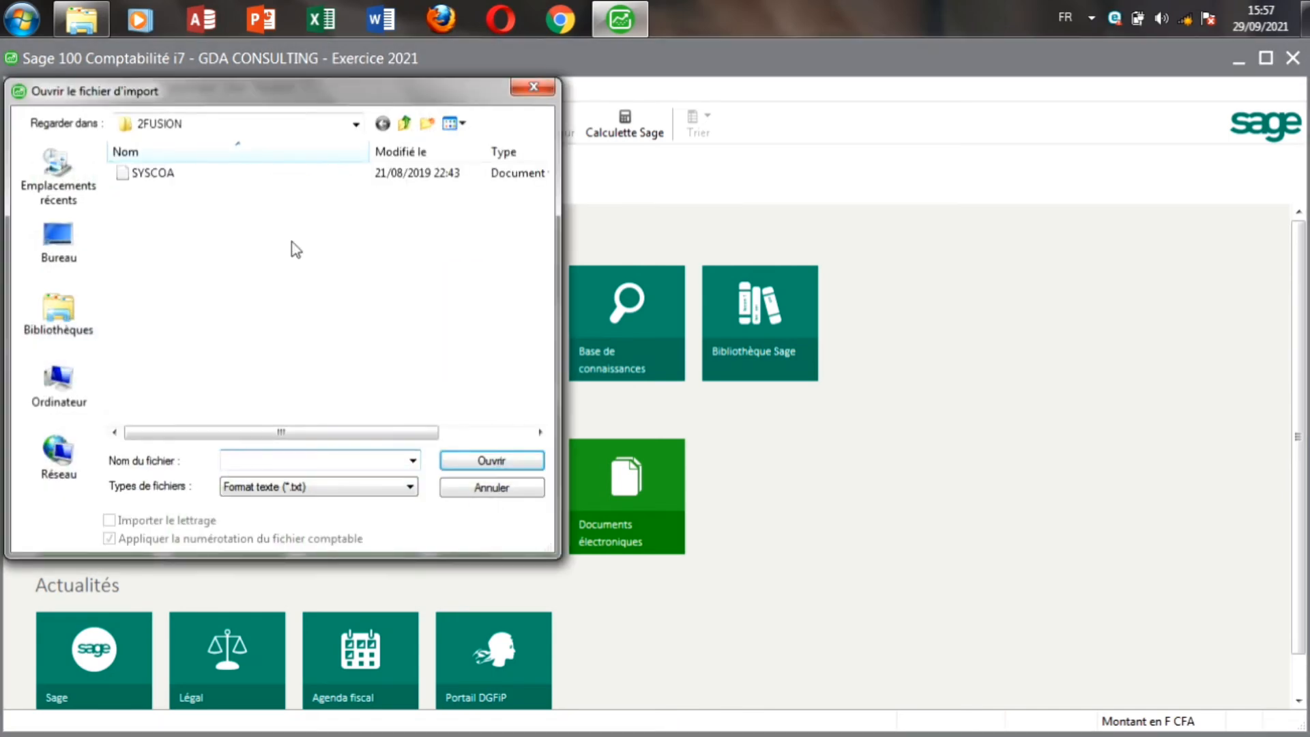
# - Import the SYSCOA text file after checking it in Windows Explorer, and acknowledge the end of the procedure
pyautogui.click(196, 175)
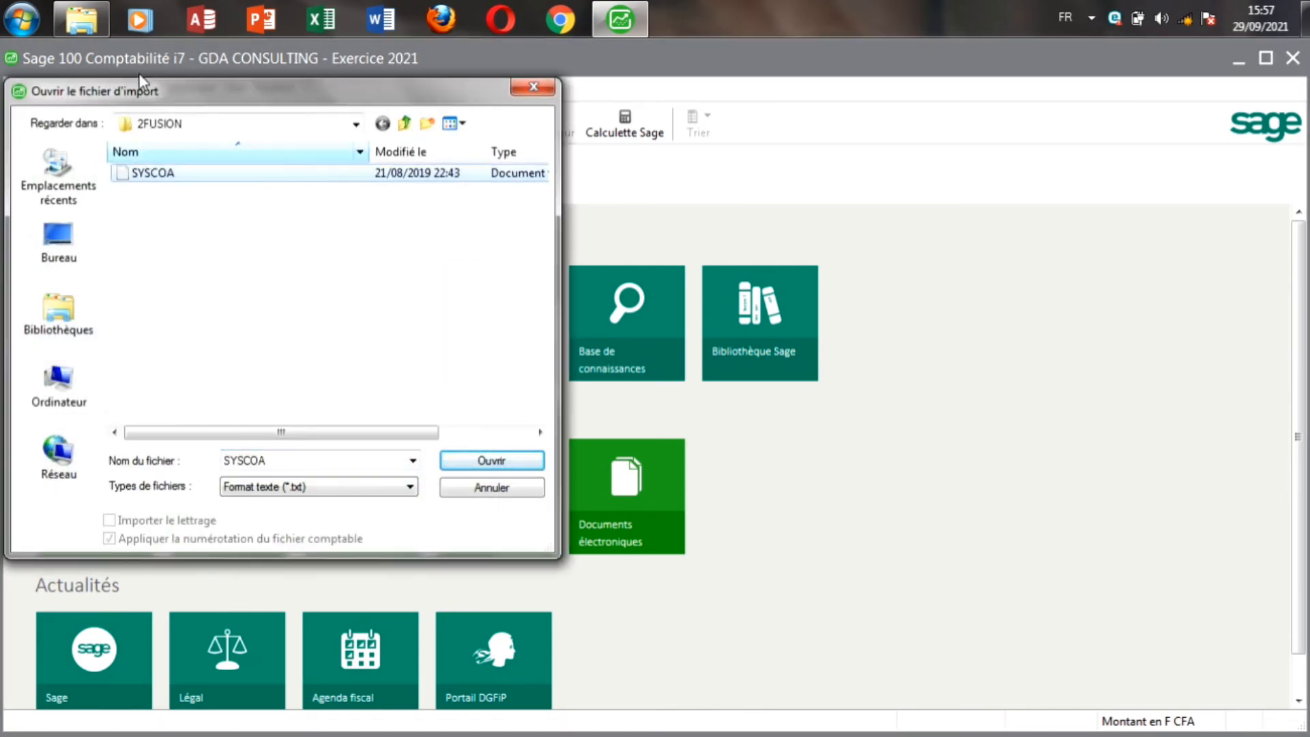
pyautogui.click(98, 25)
pyautogui.click(684, 248)
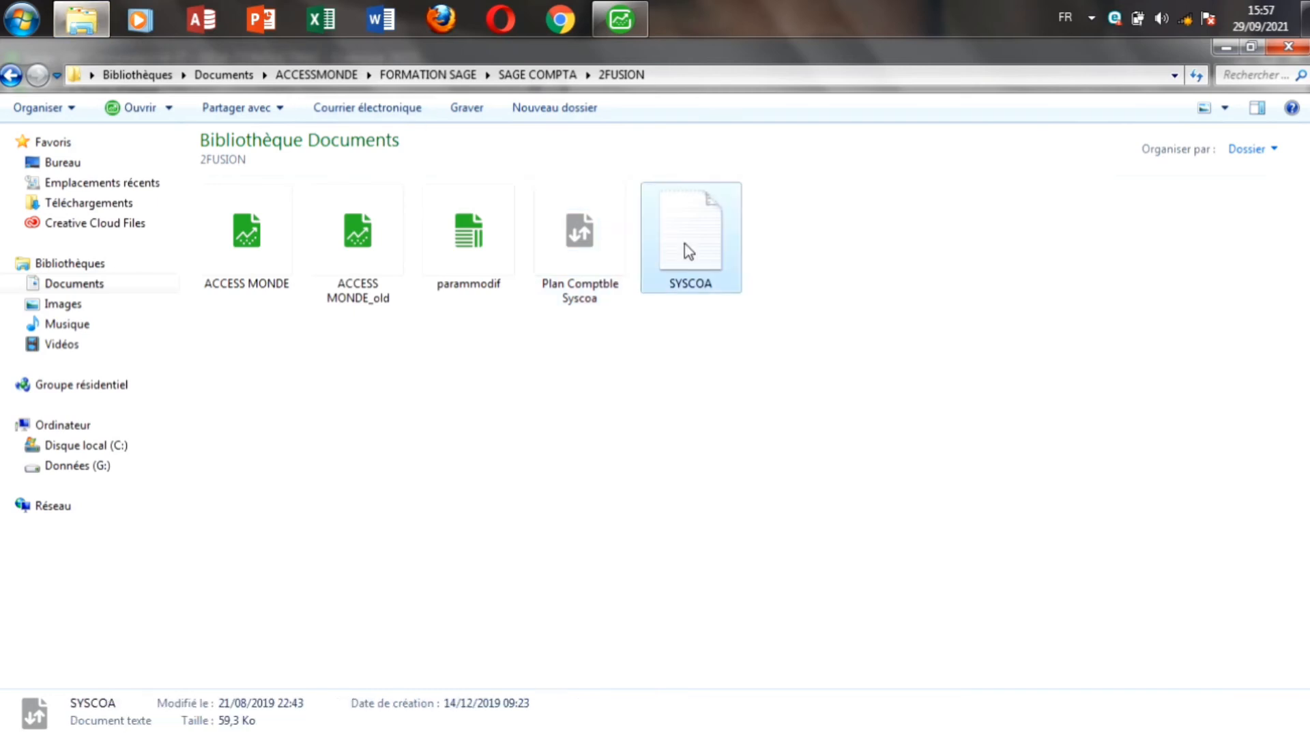
pyautogui.click(622, 20)
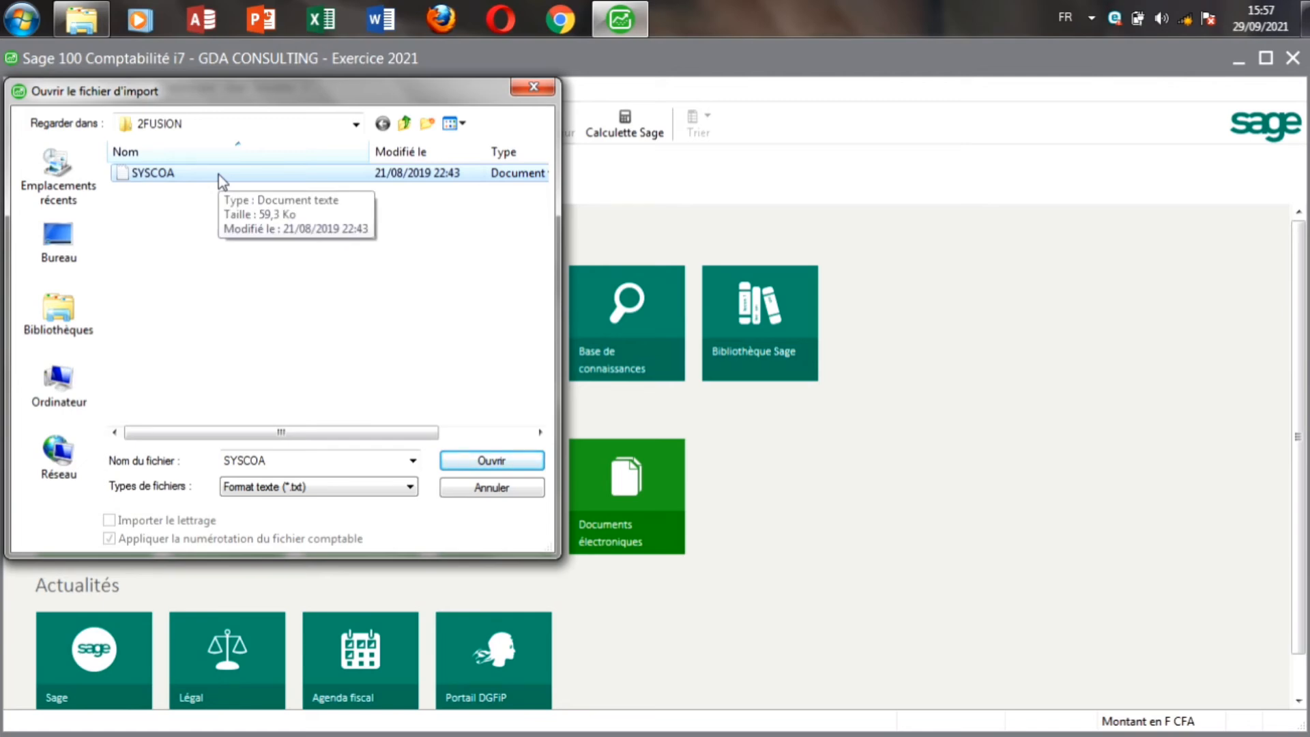
pyautogui.click(492, 462)
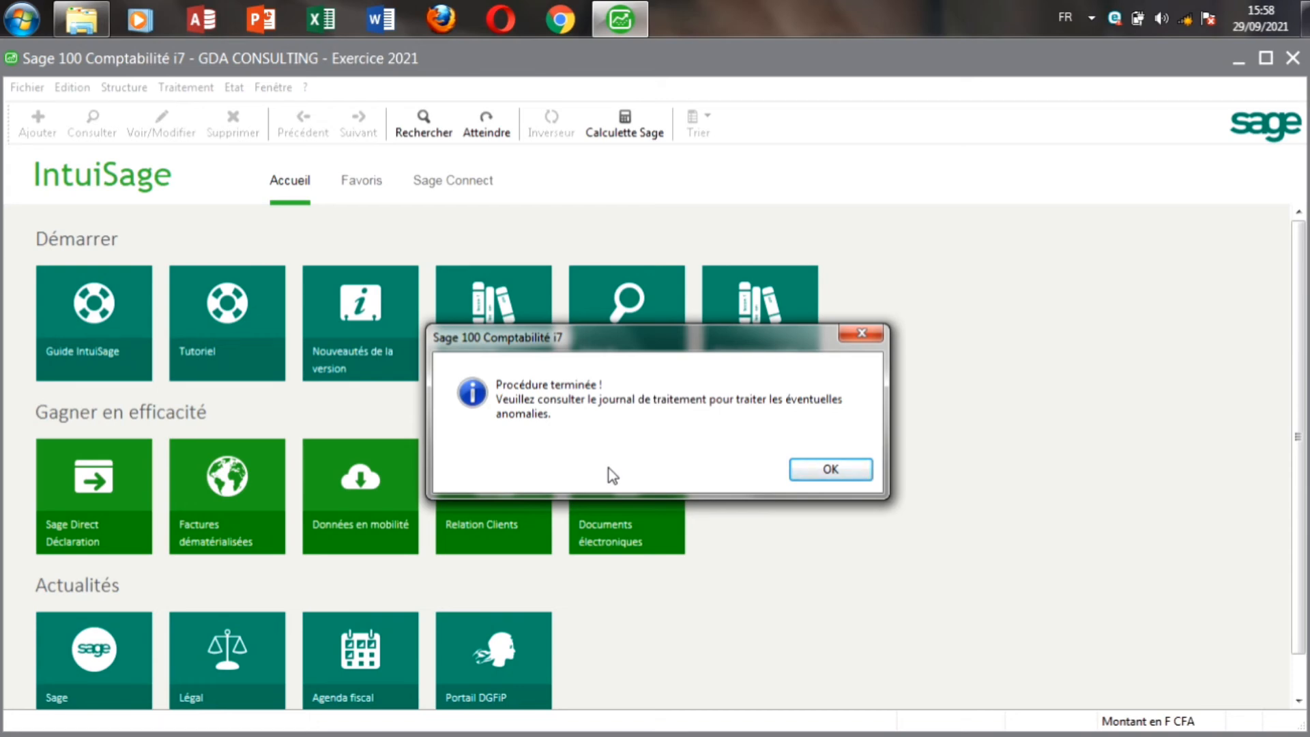
pyautogui.click(846, 471)
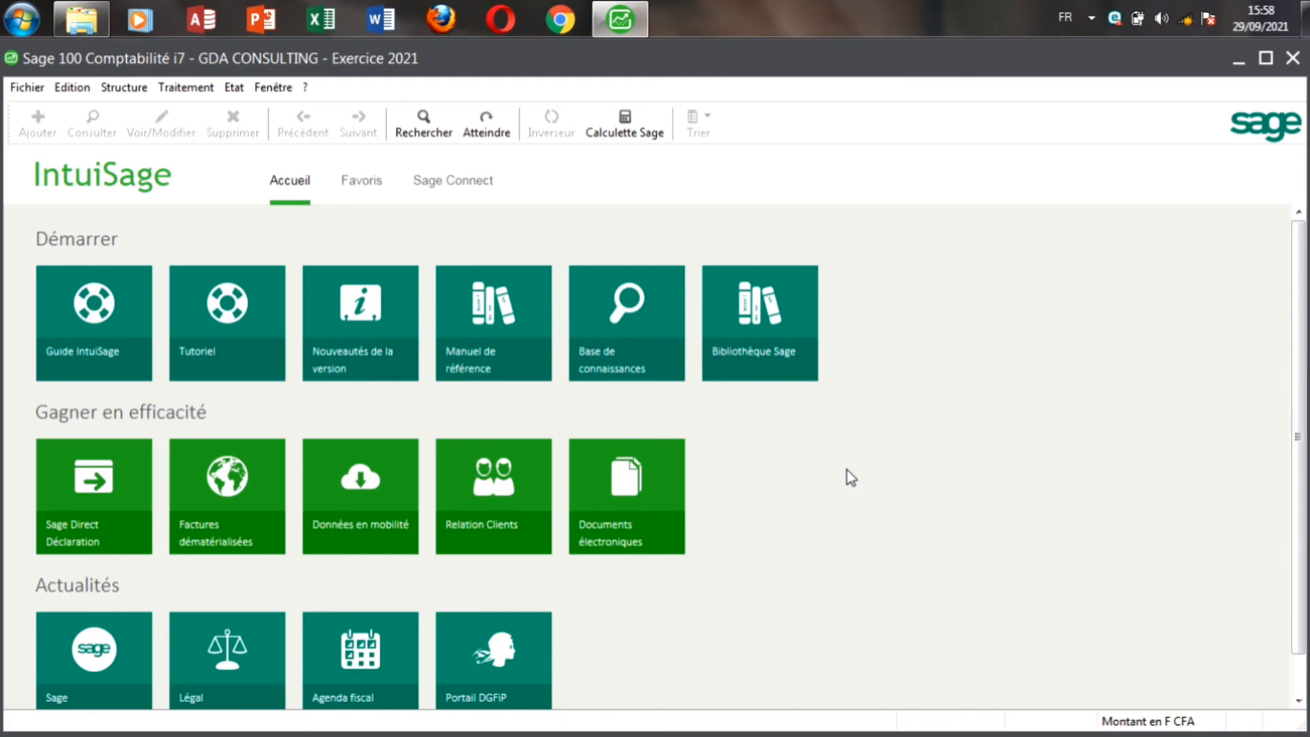
# - Open the Plan Comptable in a maximized window to review the imported accounts
pyautogui.click(134, 90)
pyautogui.click(147, 112)
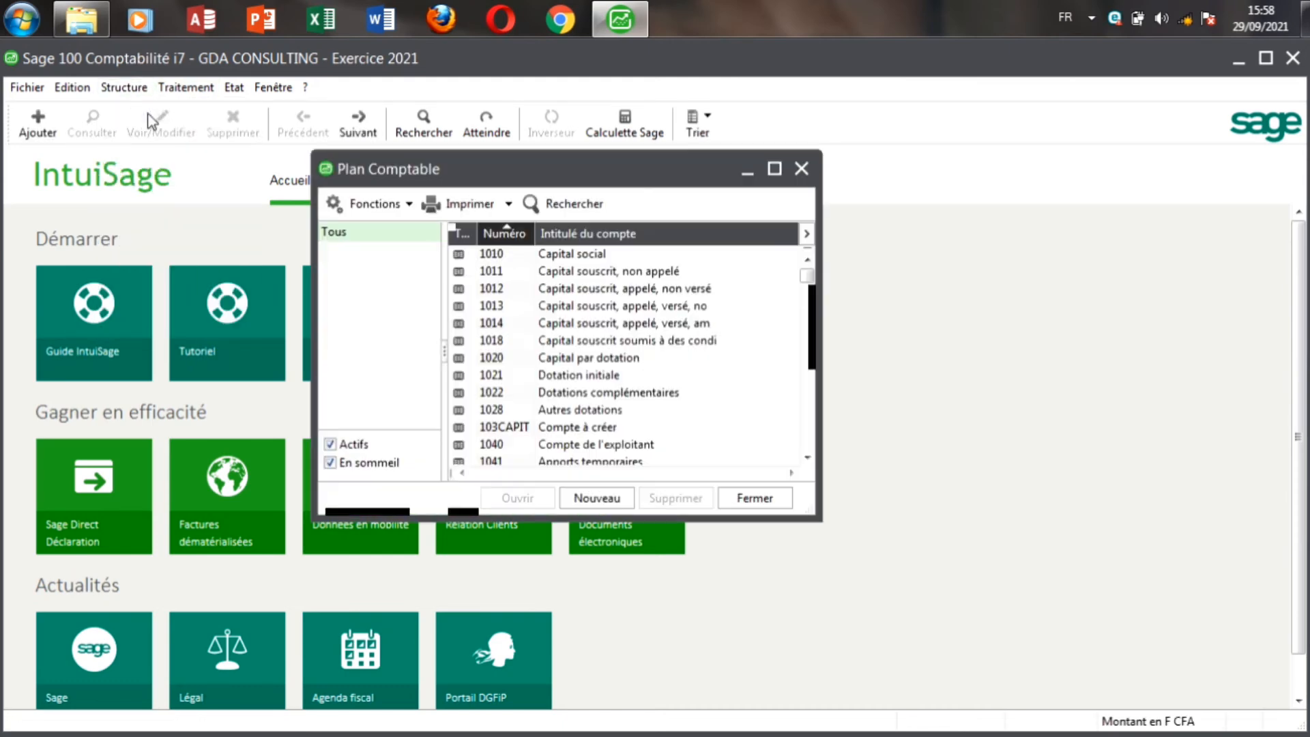
pyautogui.click(774, 169)
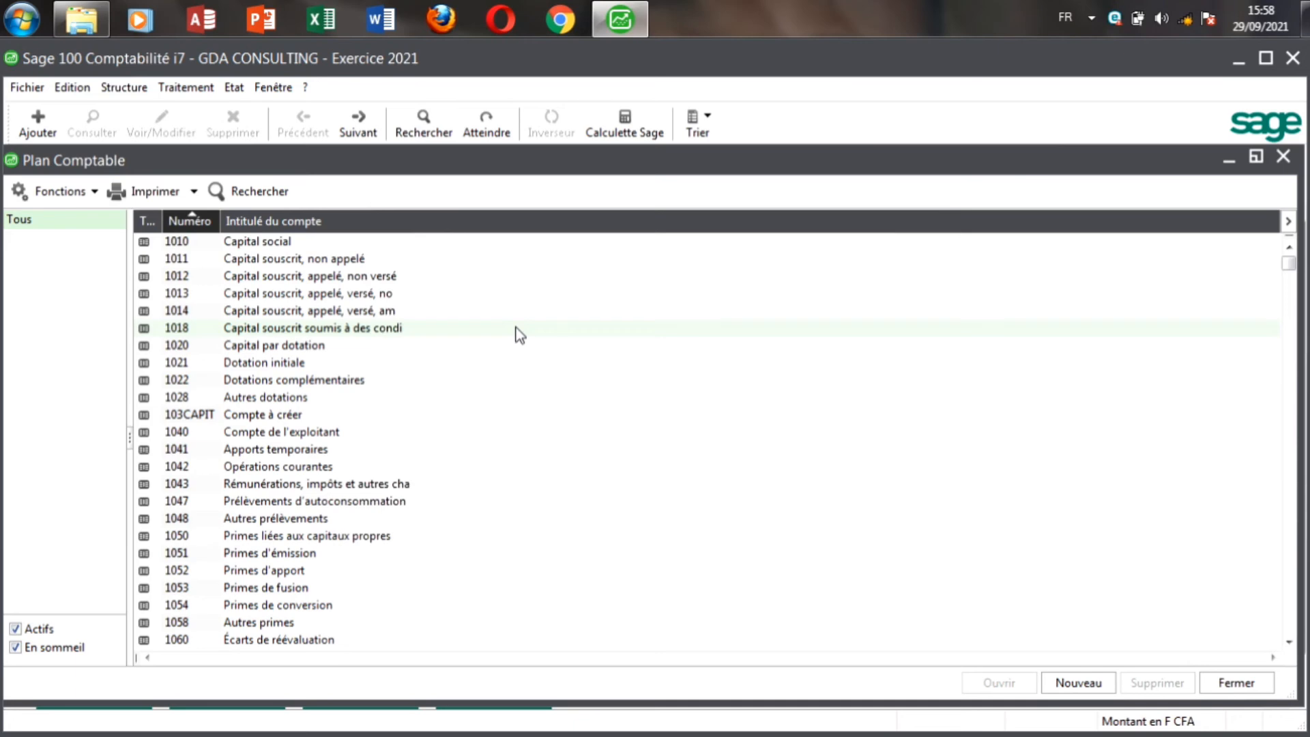
# - Review the two import source files in Windows Explorer's 2FUSION folder and return to the Plan Comptable in Sage
pyautogui.click(81, 19)
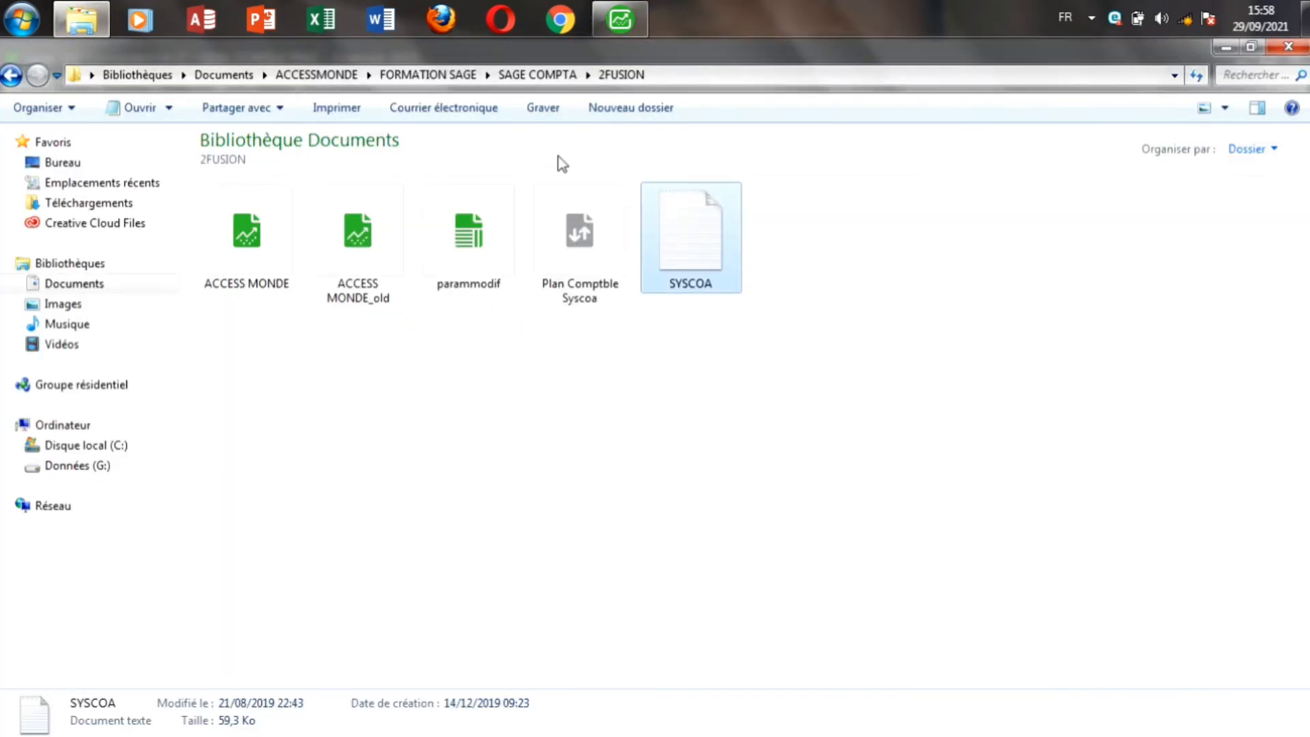
pyautogui.click(582, 211)
pyautogui.click(671, 223)
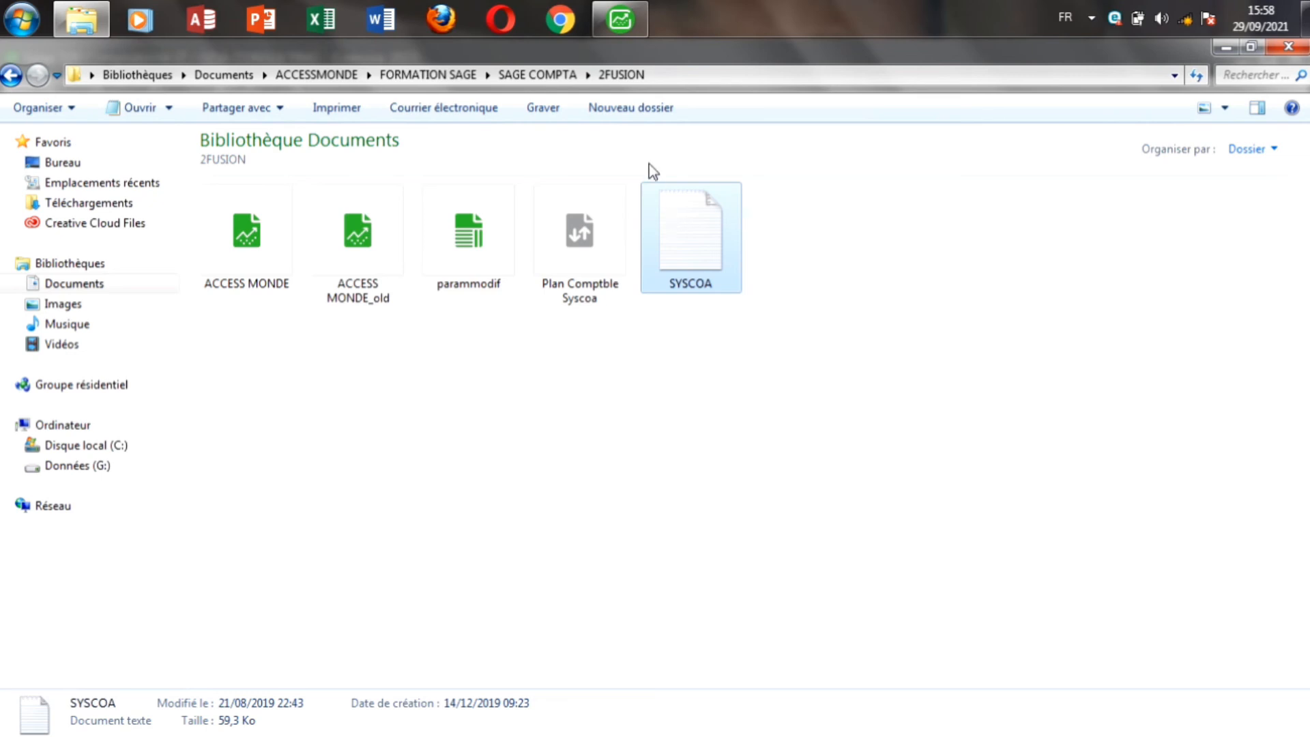
pyautogui.click(622, 20)
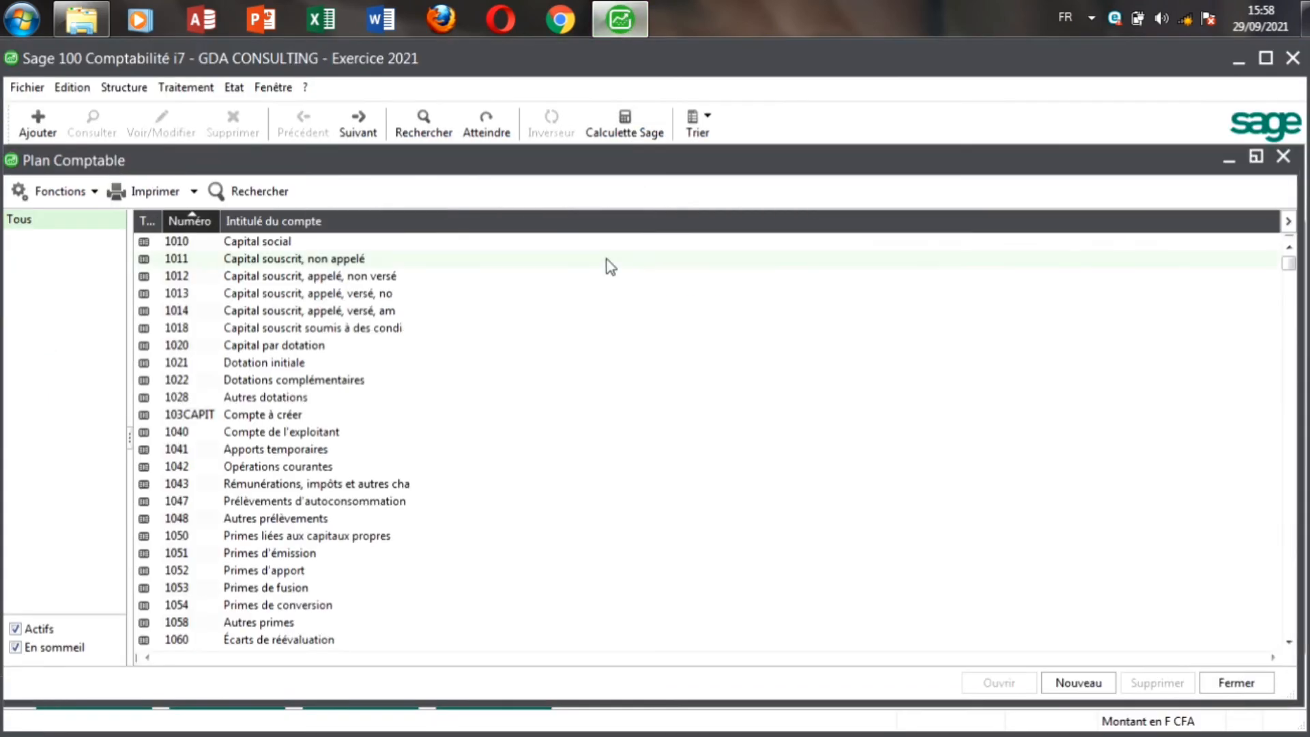